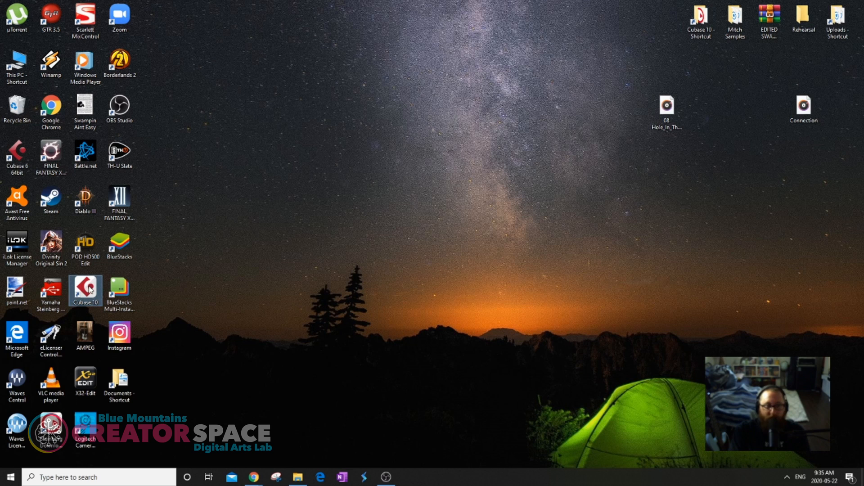
- Launch Cubase 10 and review the hub's New Features, Quick Start, Trials and News sections
{"action": "double_click", "coordinate": [86, 288]}
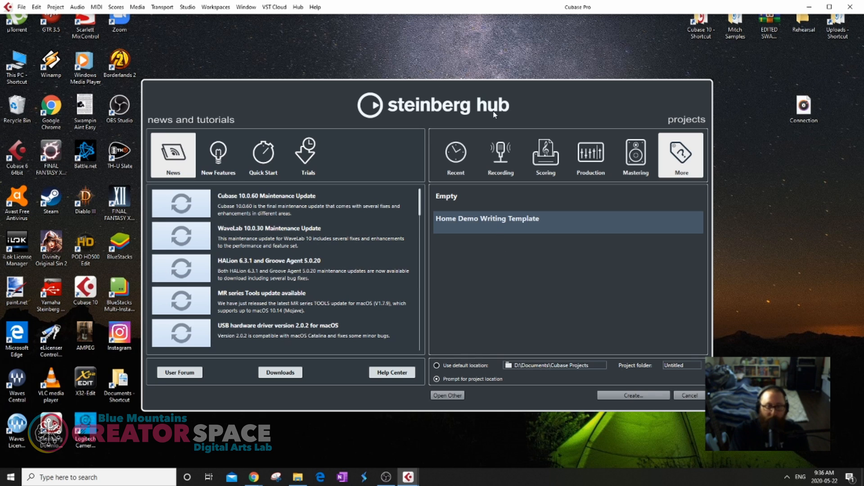
{"action": "left_click", "coordinate": [217, 156]}
{"action": "left_click", "coordinate": [263, 155]}
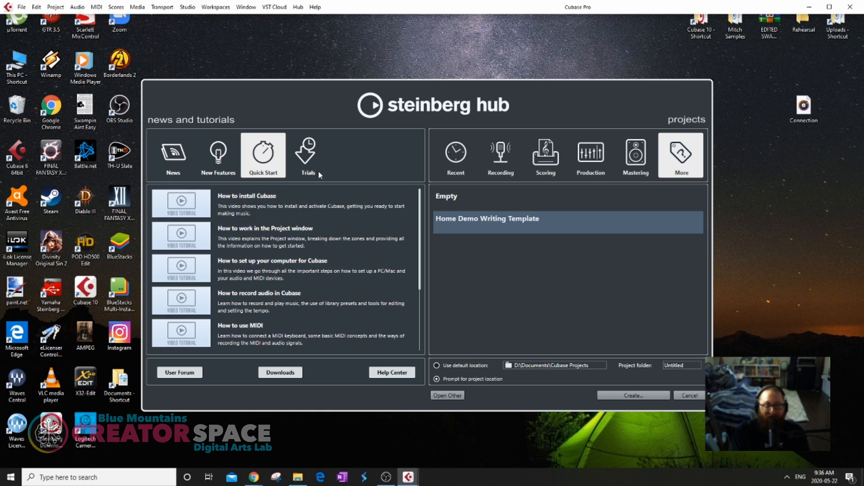
{"action": "left_click", "coordinate": [311, 156]}
{"action": "left_click", "coordinate": [176, 156]}
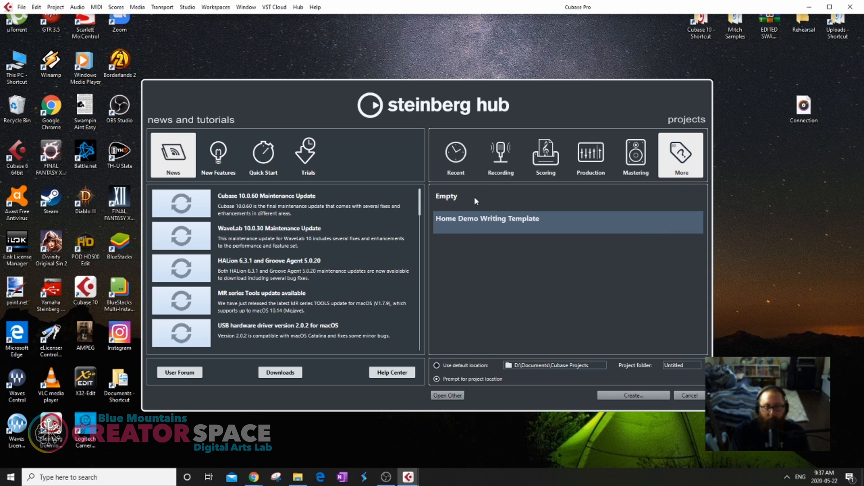
- Look through the hub's list of recent projects from start to end
{"action": "left_click", "coordinate": [458, 162]}
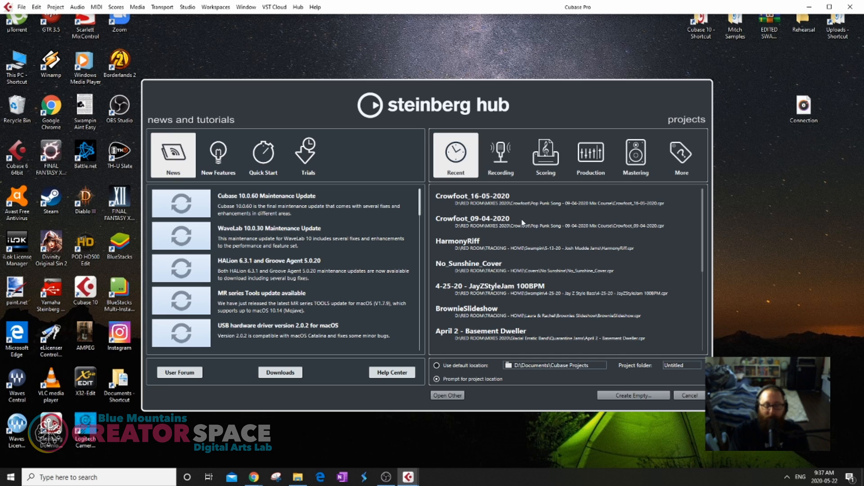
{"action": "scroll", "coordinate": [555, 266], "scroll_direction": "down", "scroll_amount": 6}
{"action": "scroll", "coordinate": [554, 266], "scroll_direction": "down", "scroll_amount": 1}
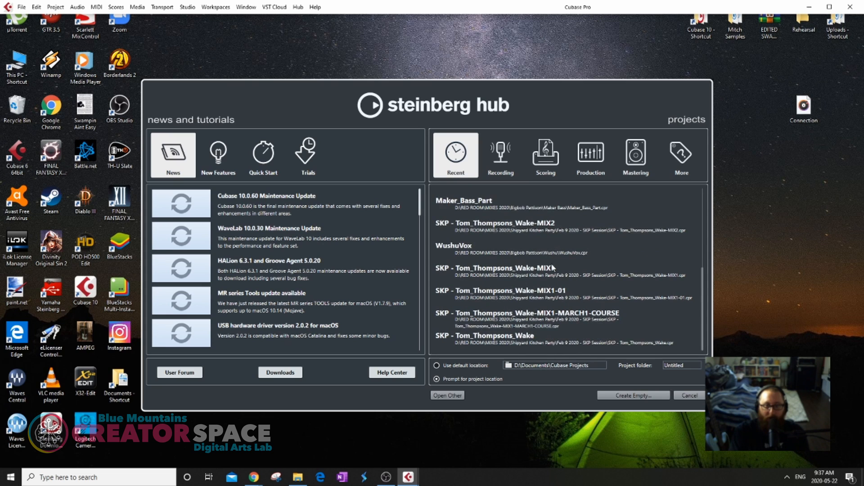
{"action": "scroll", "coordinate": [551, 265], "scroll_direction": "up", "scroll_amount": 7}
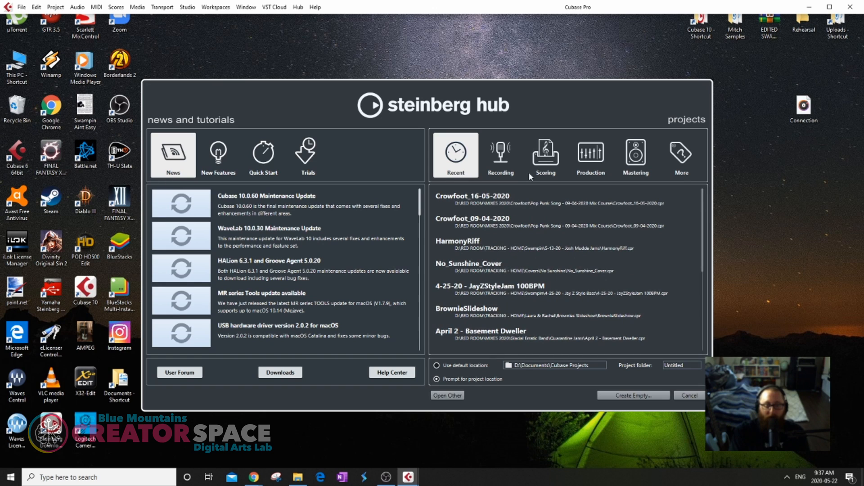
- Examine the hub's Recording templates, including Acoustic Guitar + Vocal, and compare them with the More and Scoring categories
{"action": "left_click", "coordinate": [503, 172]}
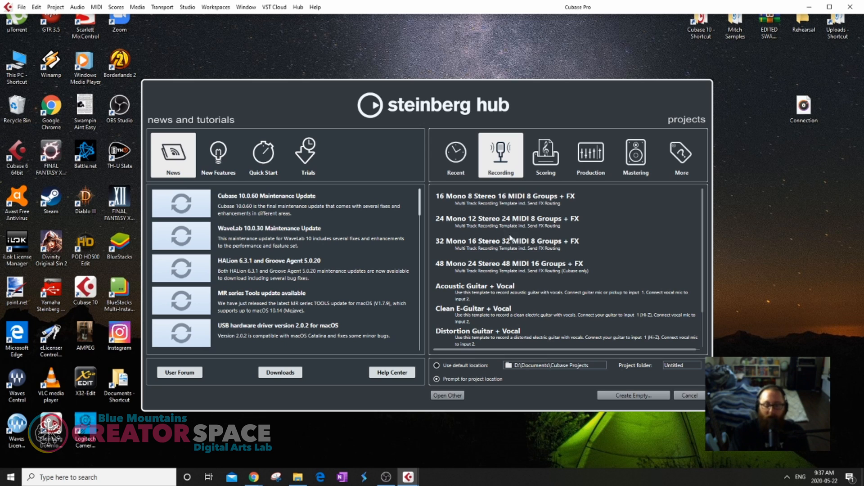
{"action": "scroll", "coordinate": [532, 250], "scroll_direction": "down", "scroll_amount": 1}
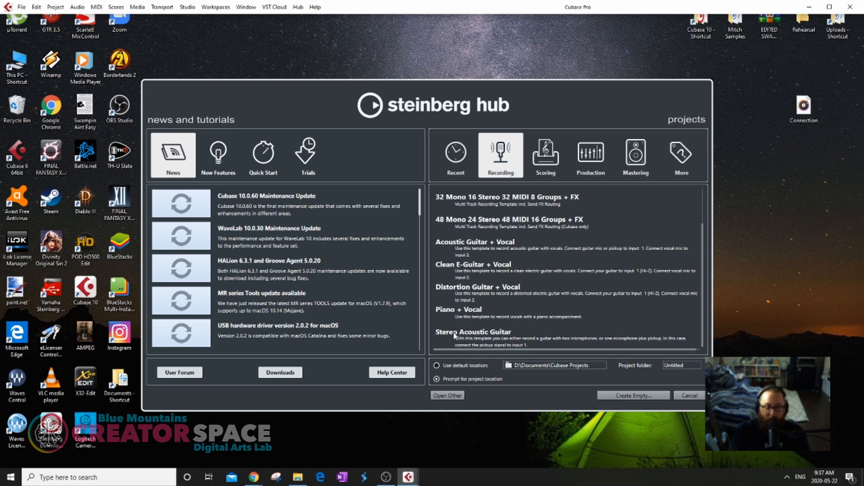
{"action": "left_click", "coordinate": [495, 245]}
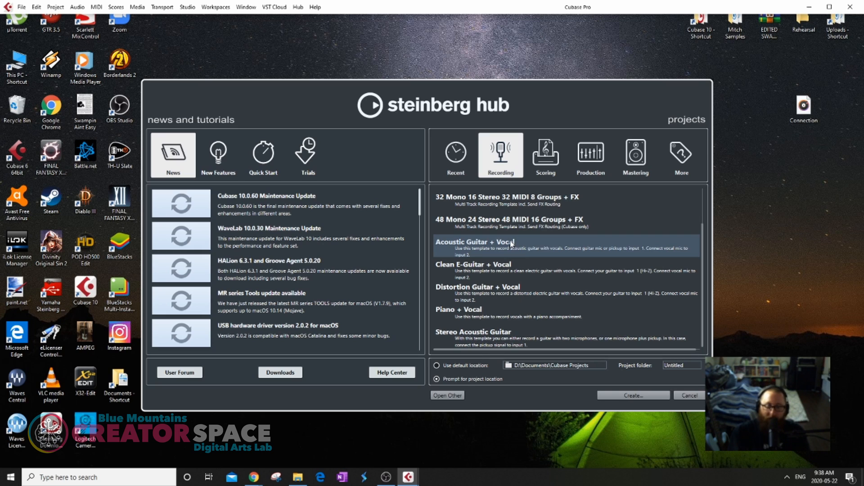
{"action": "left_click", "coordinate": [699, 163]}
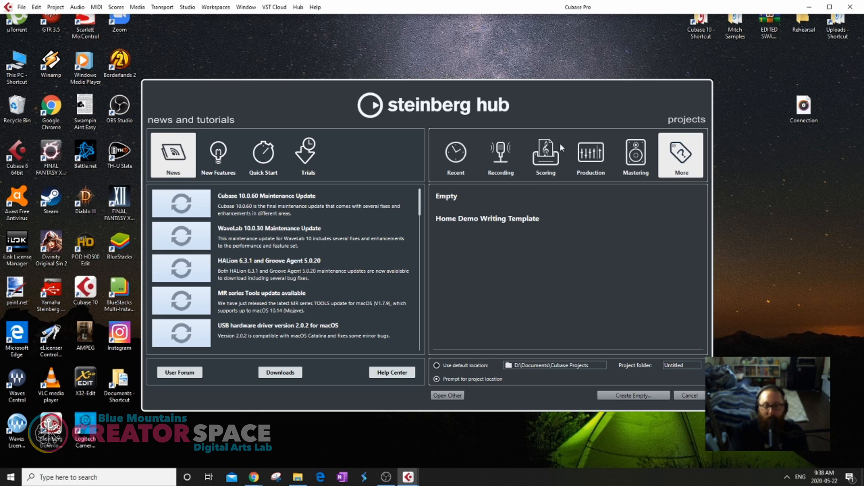
{"action": "left_click", "coordinate": [549, 161]}
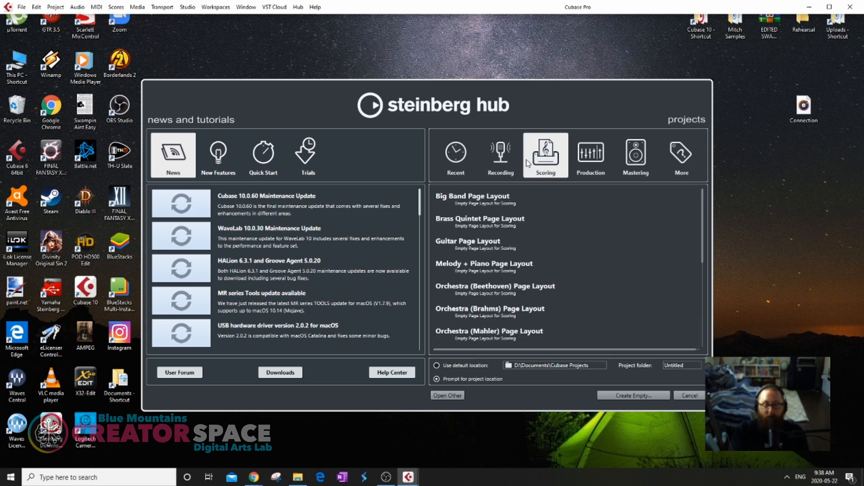
{"action": "left_click", "coordinate": [502, 158]}
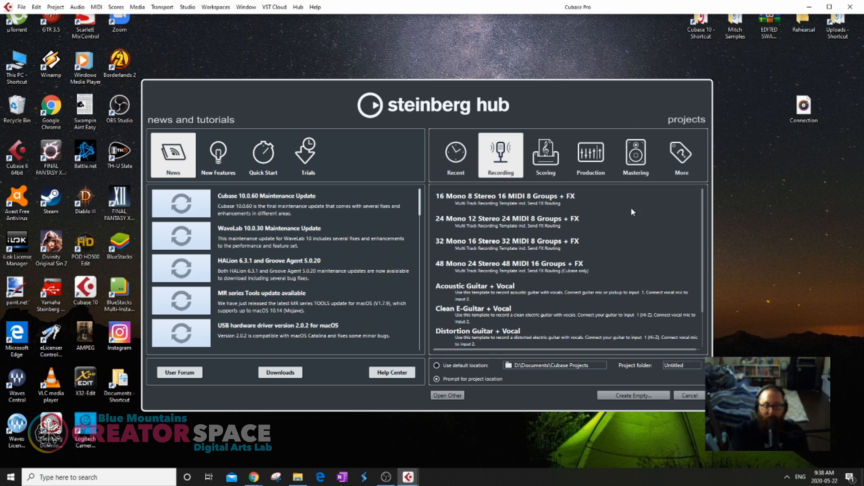
- Examine the Production templates, highlighting Classic Rock Production and Blues Rock Production
{"action": "left_click", "coordinate": [595, 158]}
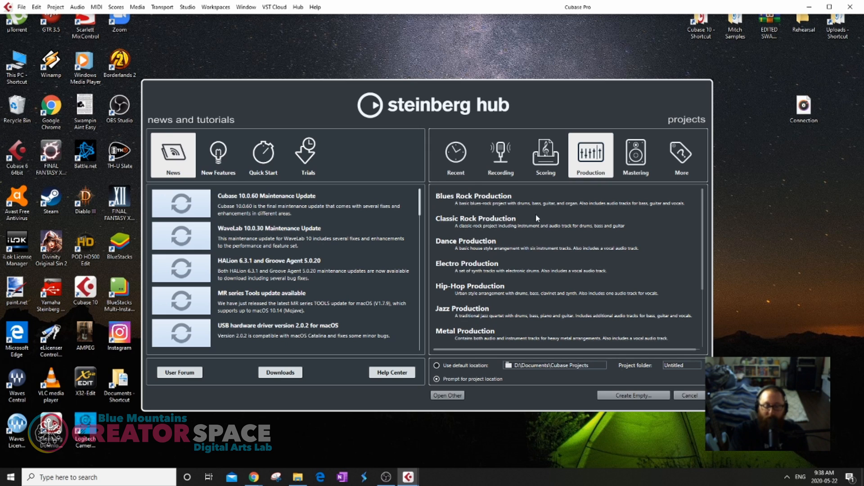
{"action": "left_click", "coordinate": [505, 226]}
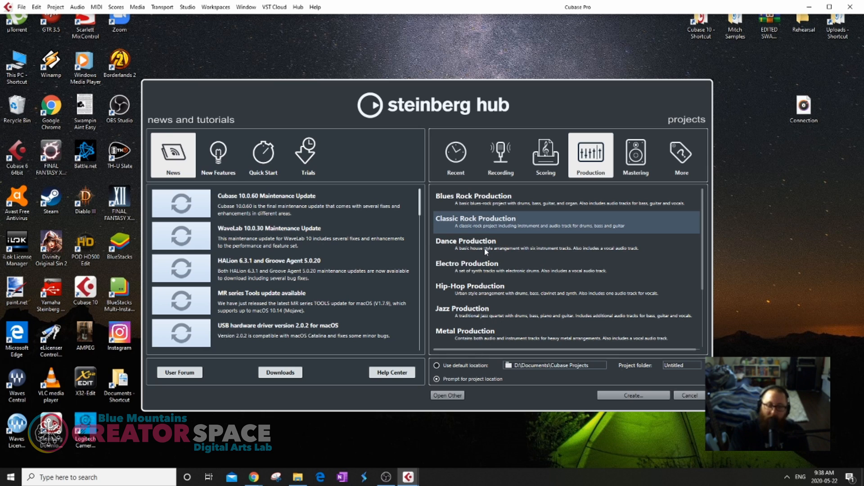
{"action": "left_click", "coordinate": [484, 203]}
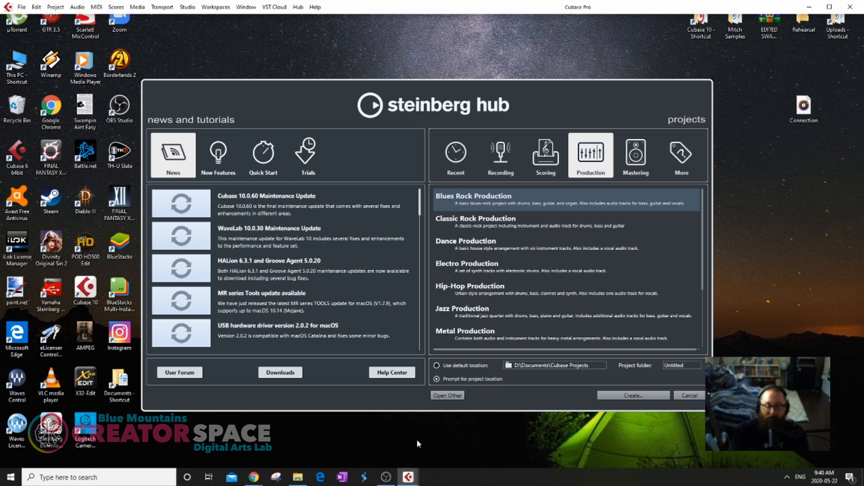
{"action": "mouse_move", "coordinate": [392, 479]}
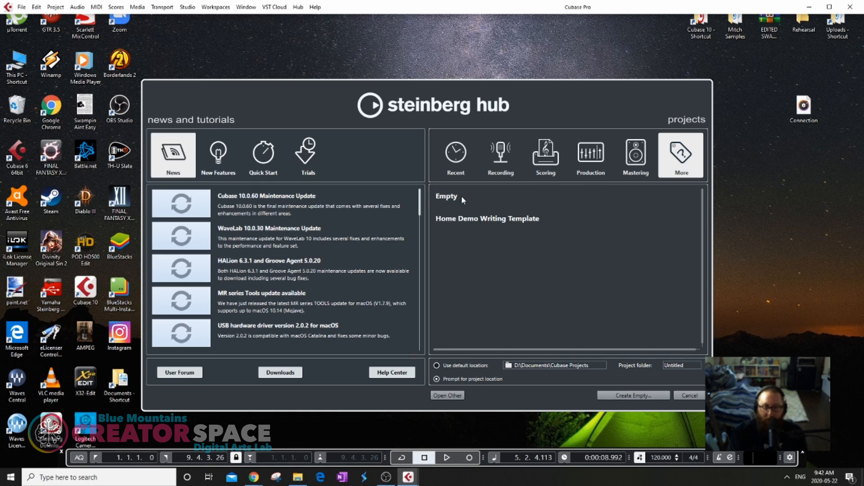
- Compare the Empty and Home Demo Writing Template entries, and create a new project from the Empty template
{"action": "left_click", "coordinate": [464, 196]}
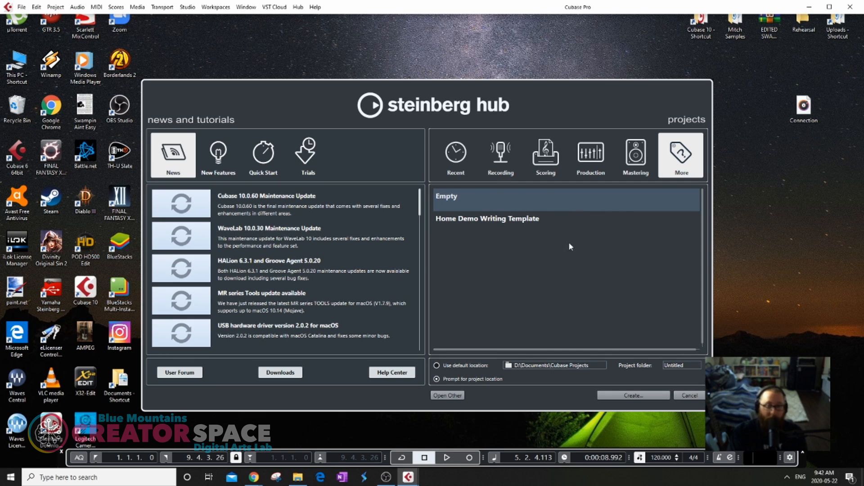
{"action": "left_click", "coordinate": [477, 218]}
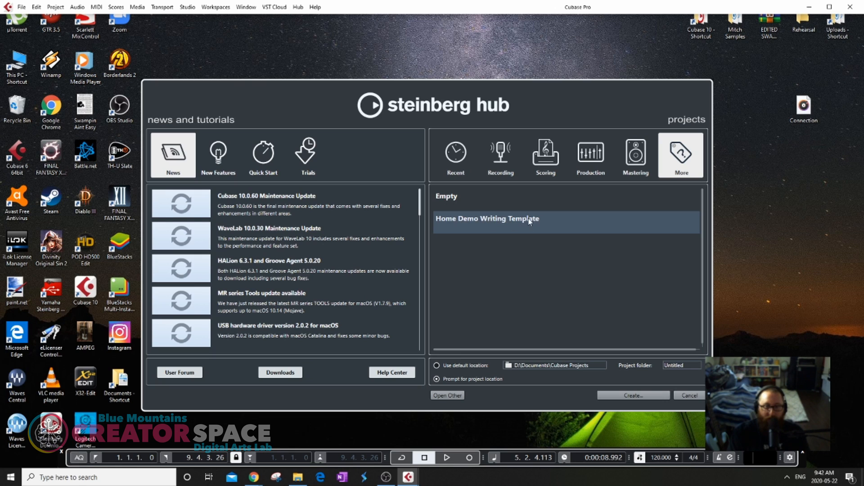
{"action": "left_click", "coordinate": [496, 199]}
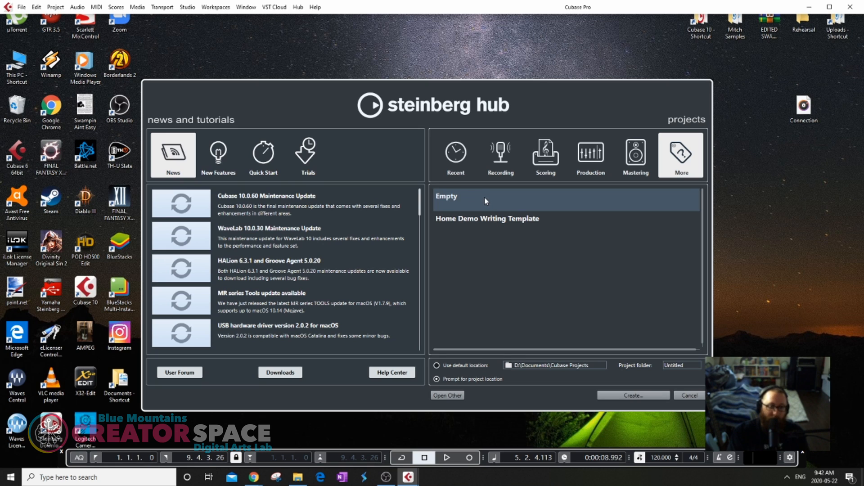
{"action": "left_click", "coordinate": [629, 397]}
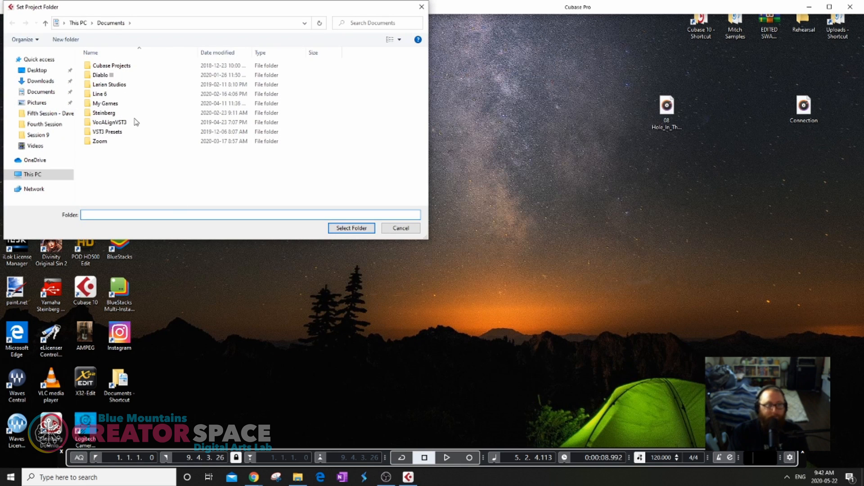
- Browse to the RED ROOM > VIDEO > Teaching folder on the DATA (D:) drive for the project location
{"action": "left_click", "coordinate": [49, 178]}
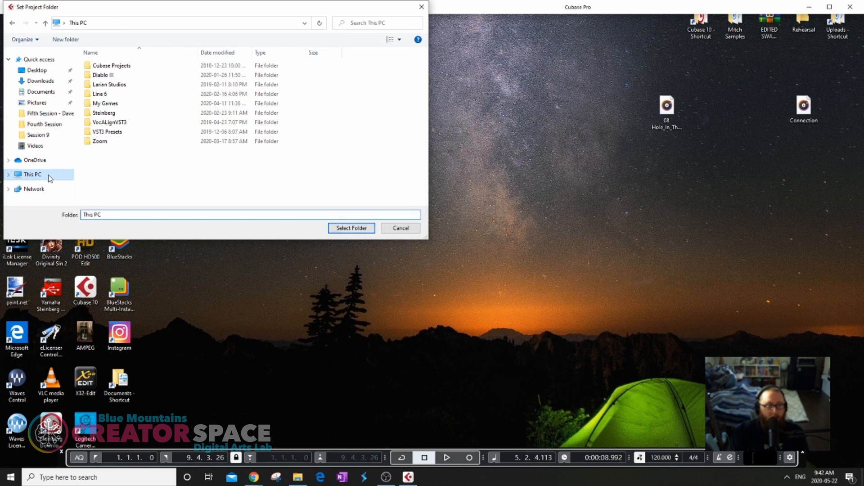
{"action": "double_click", "coordinate": [230, 157]}
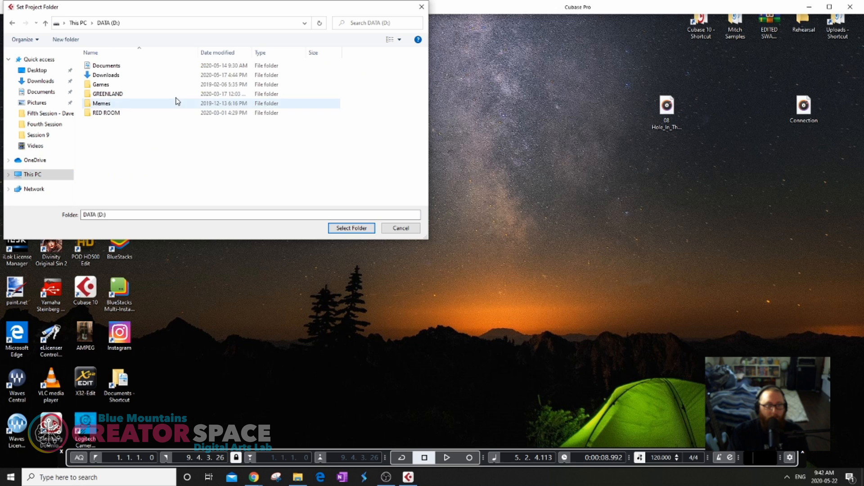
{"action": "double_click", "coordinate": [119, 114]}
{"action": "left_click", "coordinate": [102, 141]}
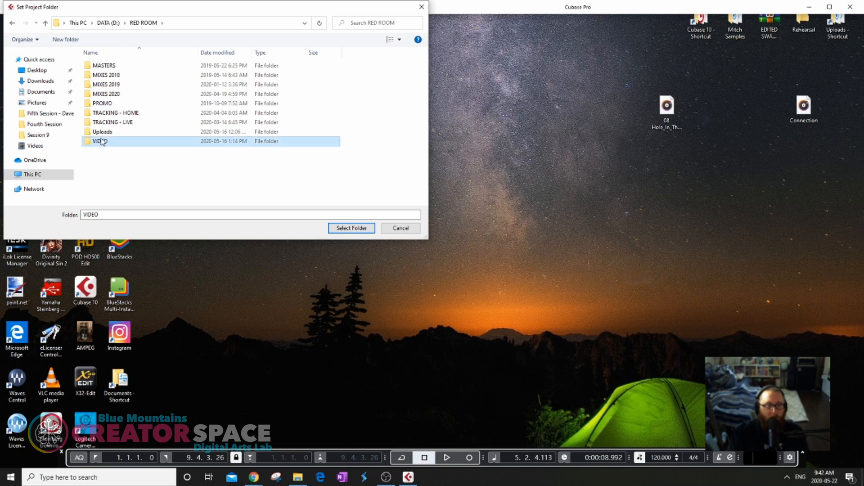
{"action": "double_click", "coordinate": [103, 141]}
{"action": "left_click", "coordinate": [119, 90]}
{"action": "double_click", "coordinate": [119, 90]}
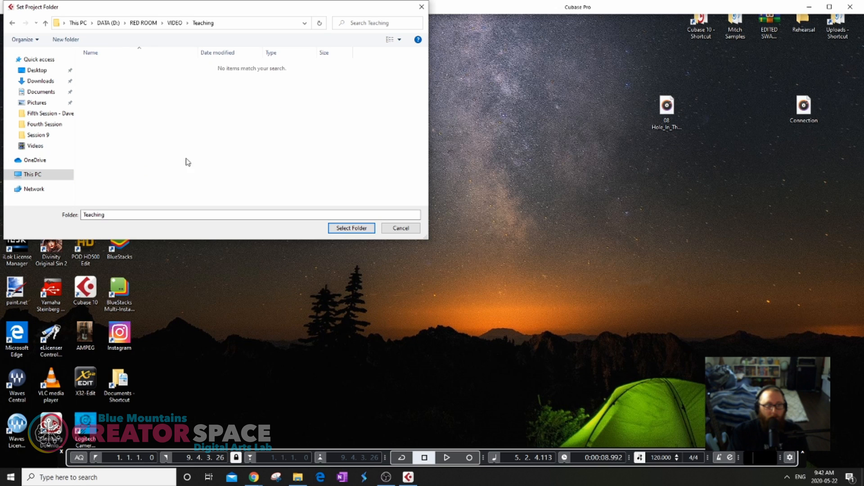
- Create a folder named "Cubase Intro" inside Teaching and set it as the project folder
{"action": "right_click", "coordinate": [119, 97]}
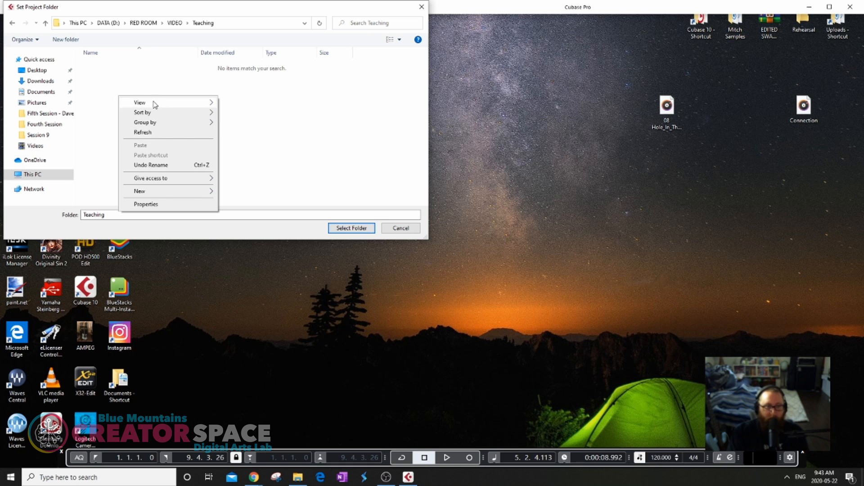
{"action": "mouse_move", "coordinate": [162, 191]}
{"action": "left_click", "coordinate": [259, 192]}
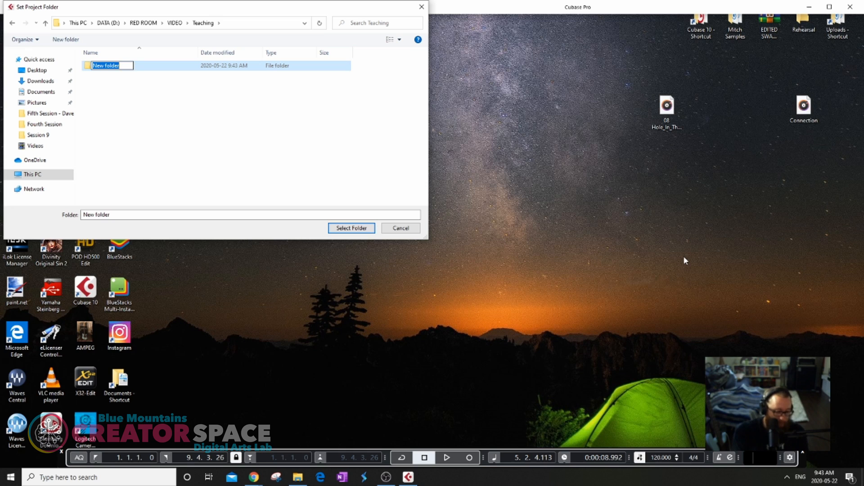
{"action": "type", "text": "Cubase Intro"}
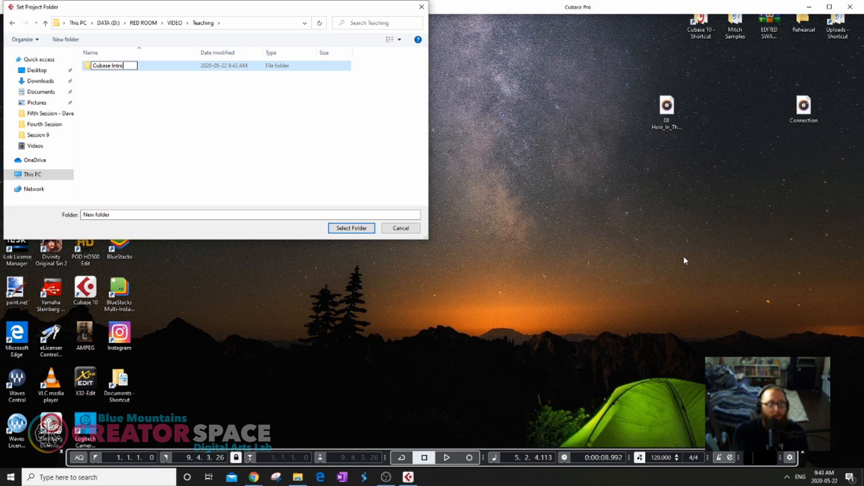
{"action": "left_click", "coordinate": [146, 70]}
{"action": "left_click", "coordinate": [104, 65]}
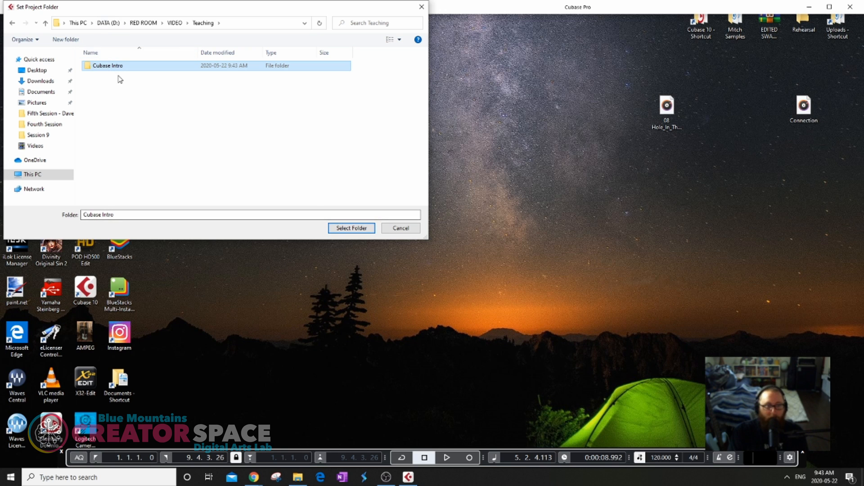
{"action": "left_click", "coordinate": [343, 231]}
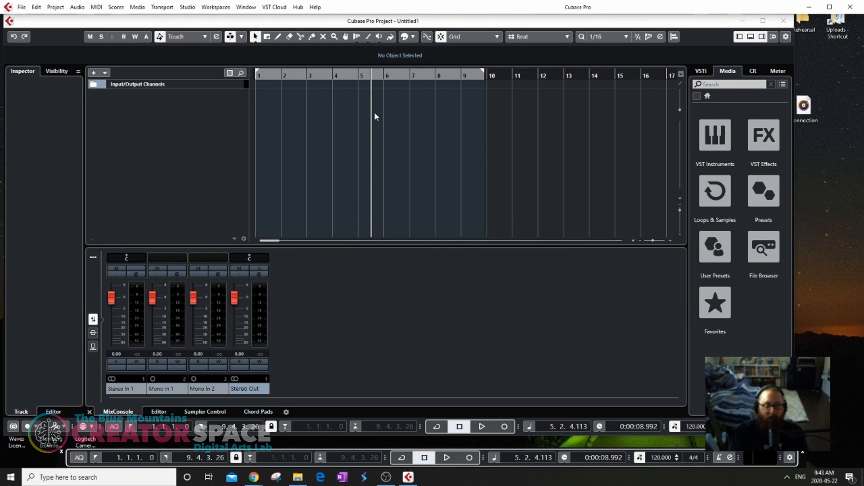
- Maximize the project window and view the track Visibility list before returning to the Inspector
{"action": "left_click", "coordinate": [763, 21]}
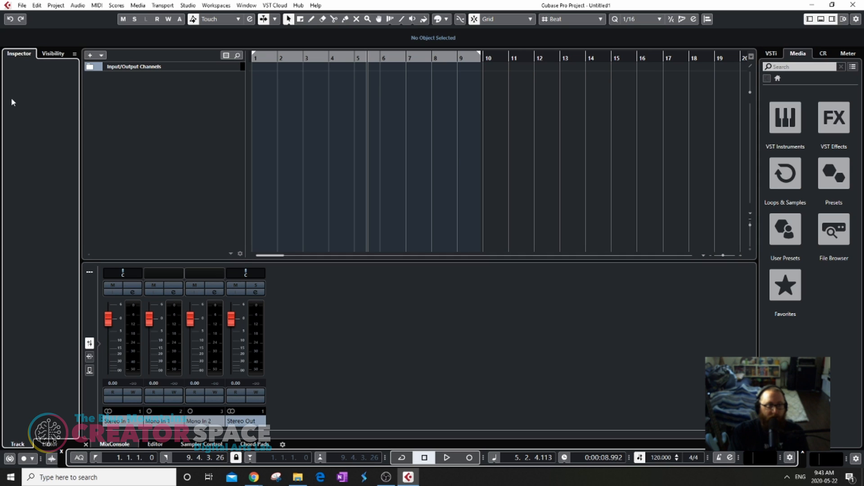
{"action": "left_click", "coordinate": [54, 53]}
{"action": "left_click", "coordinate": [10, 53]}
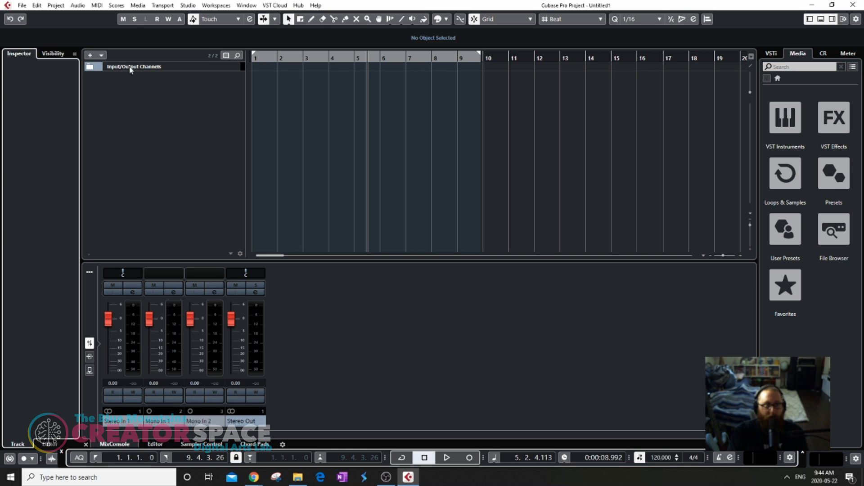
- Expand the Input/Output Channels folder and colour the Stereo Out track red
{"action": "left_click", "coordinate": [90, 68]}
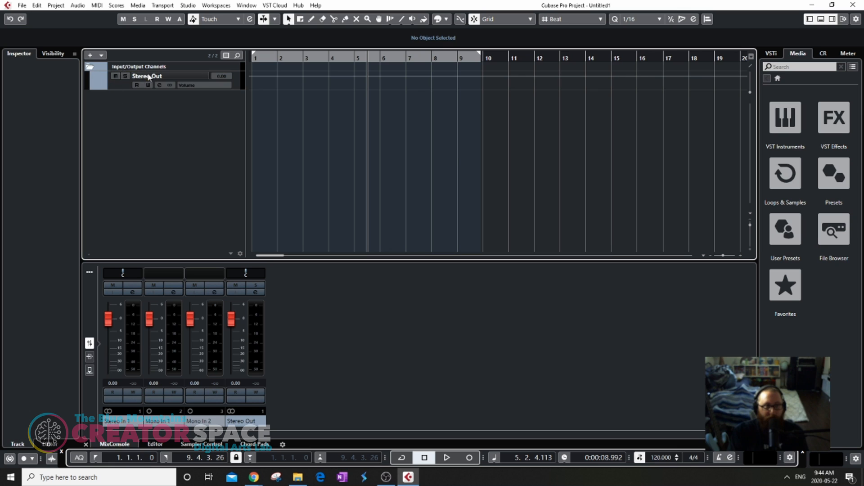
{"action": "left_click", "coordinate": [119, 86]}
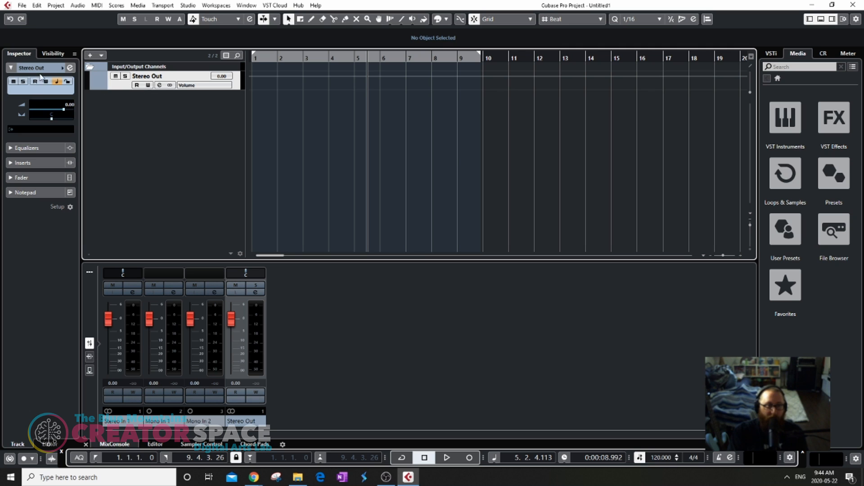
{"action": "left_click", "coordinate": [62, 68]}
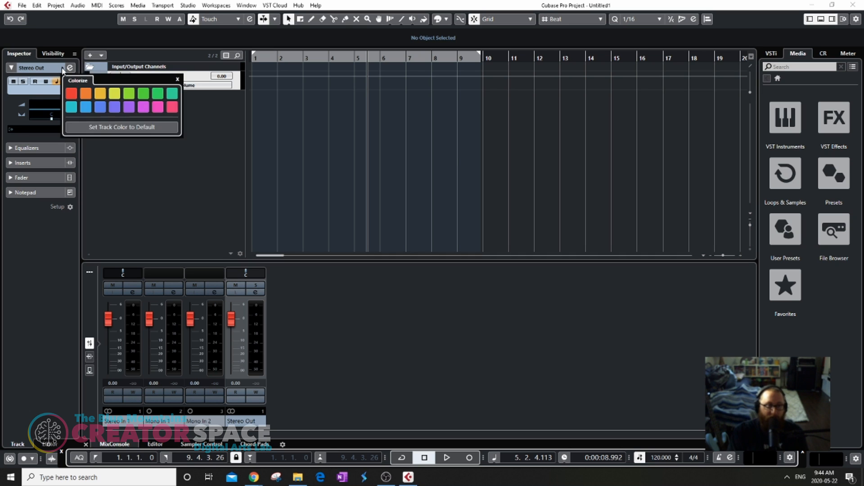
{"action": "left_click", "coordinate": [72, 93]}
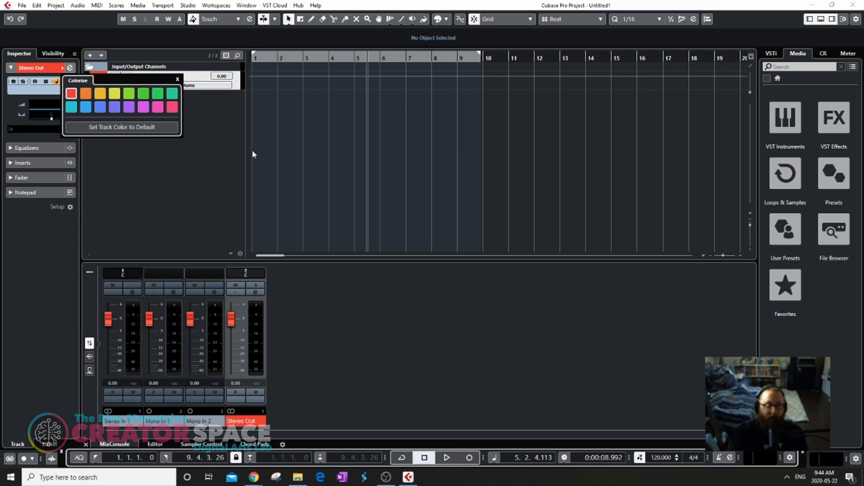
- Close the track color palette and view the list of track types that can be added
{"action": "left_click", "coordinate": [174, 171]}
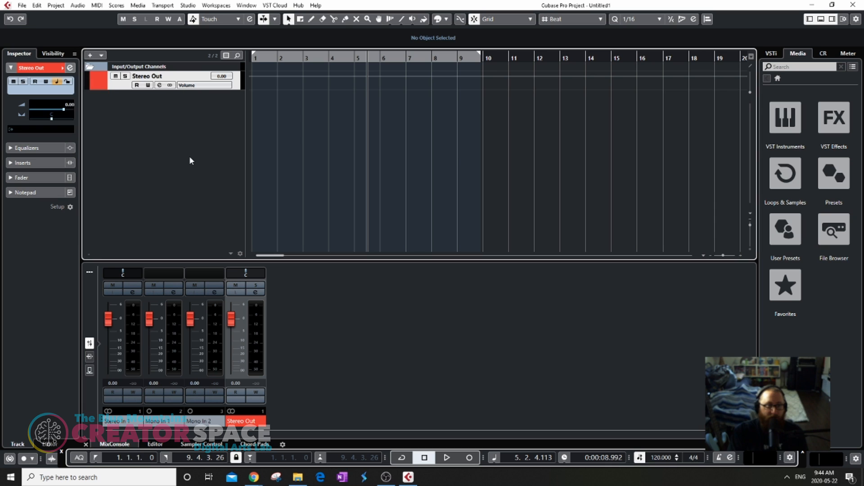
{"action": "right_click", "coordinate": [123, 112]}
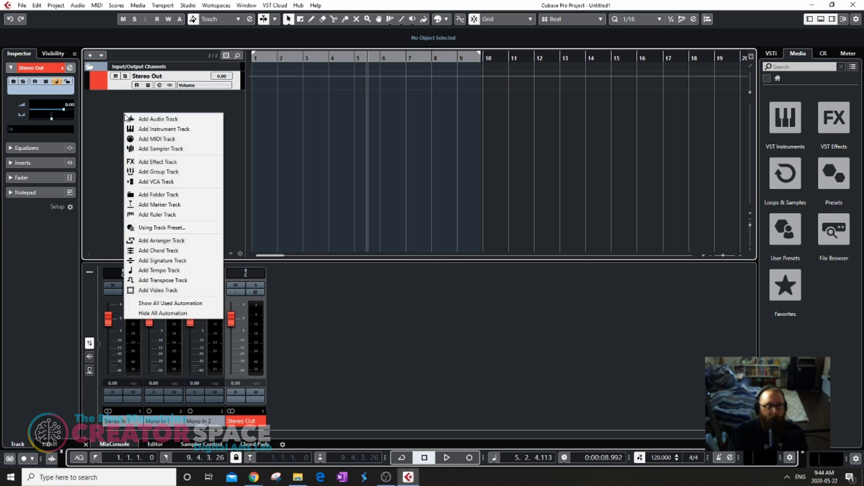
{"action": "left_click", "coordinate": [123, 132]}
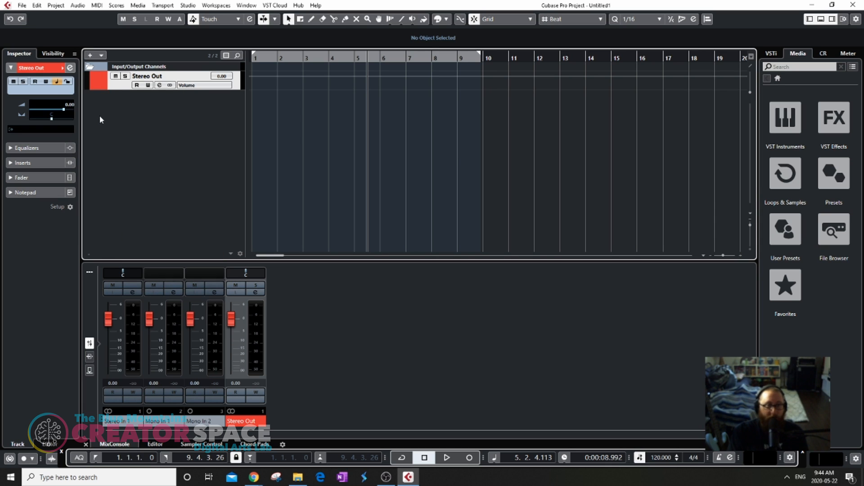
- Begin adding an audio track, trying Mono In 2 as its audio input before choosing Mono In 1
{"action": "right_click", "coordinate": [112, 118]}
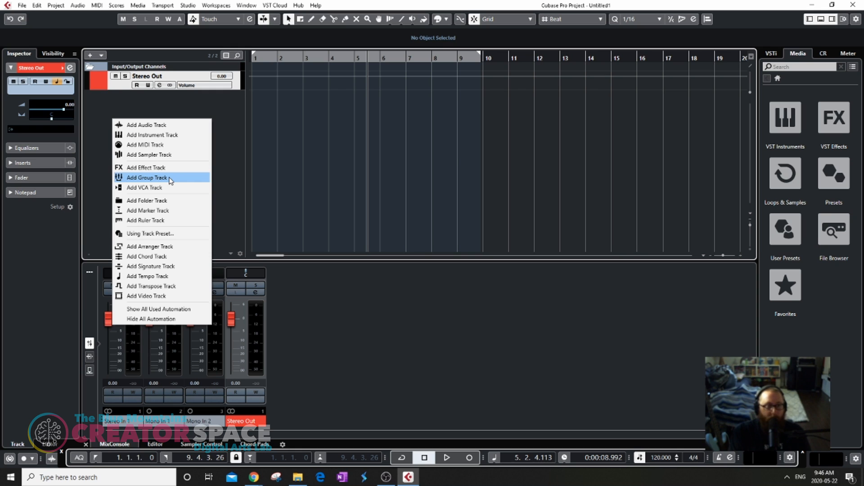
{"action": "left_click", "coordinate": [164, 127]}
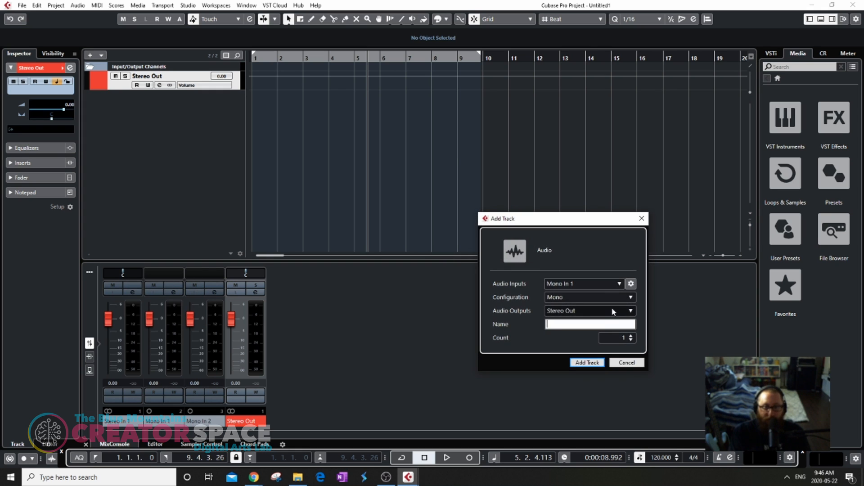
{"action": "left_click", "coordinate": [619, 284]}
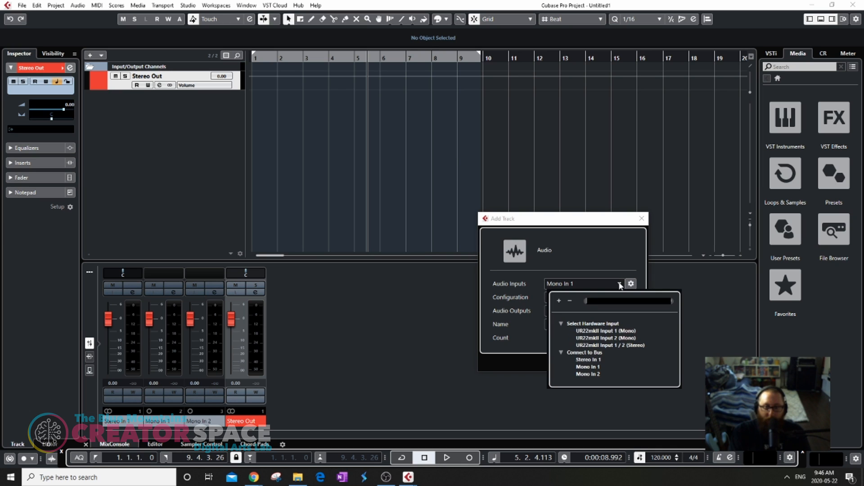
{"action": "left_click", "coordinate": [590, 367]}
{"action": "left_click", "coordinate": [585, 287]}
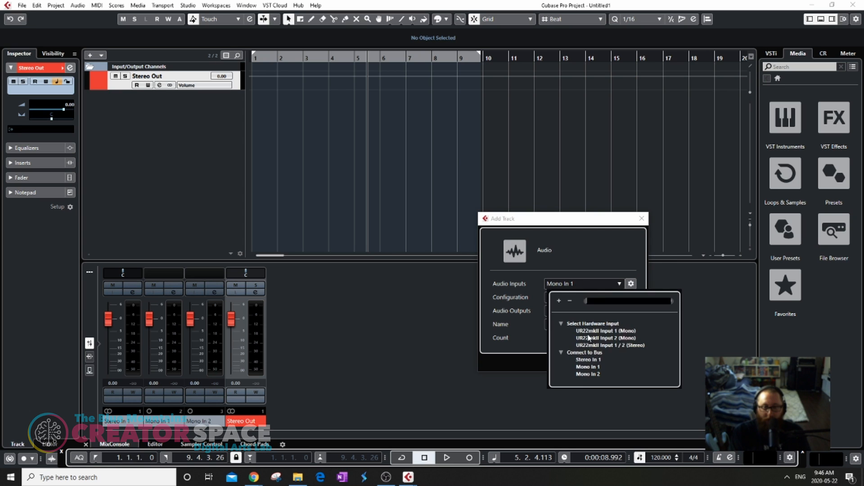
{"action": "left_click", "coordinate": [588, 375]}
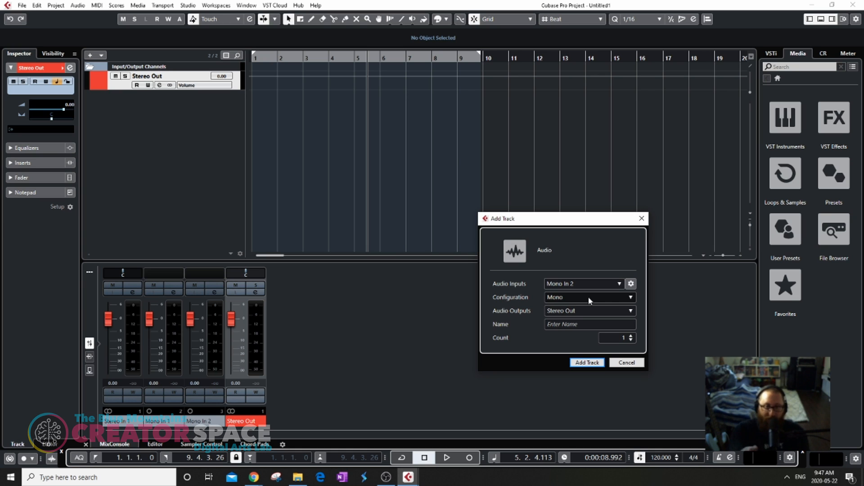
{"action": "left_click", "coordinate": [621, 283]}
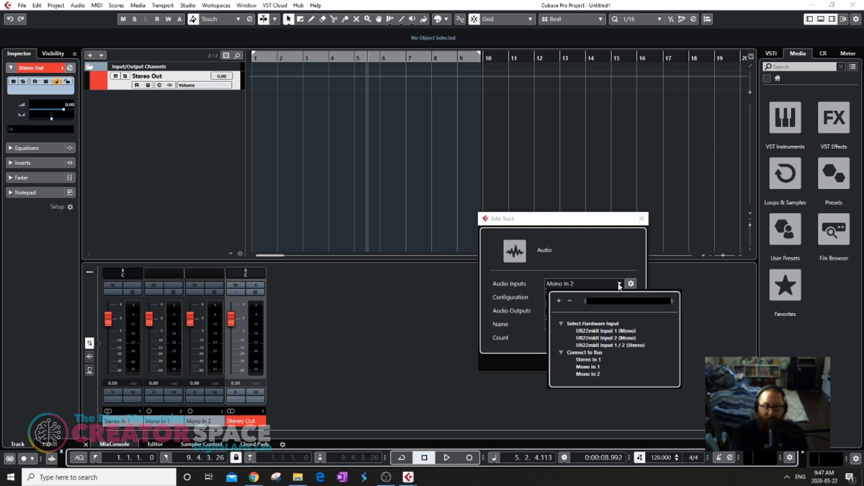
{"action": "left_click", "coordinate": [597, 369]}
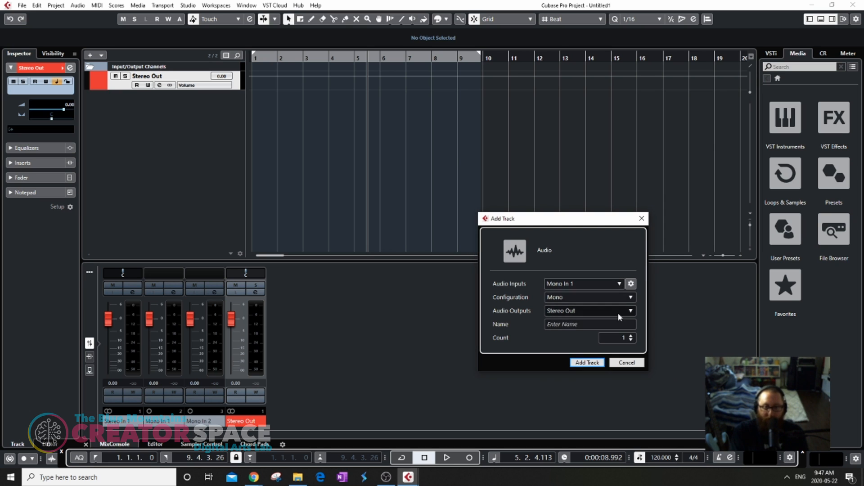
- Name the new audio tracks Guitar and set the track count to 2
{"action": "left_click", "coordinate": [574, 326]}
{"action": "type", "text": "Guitar"}
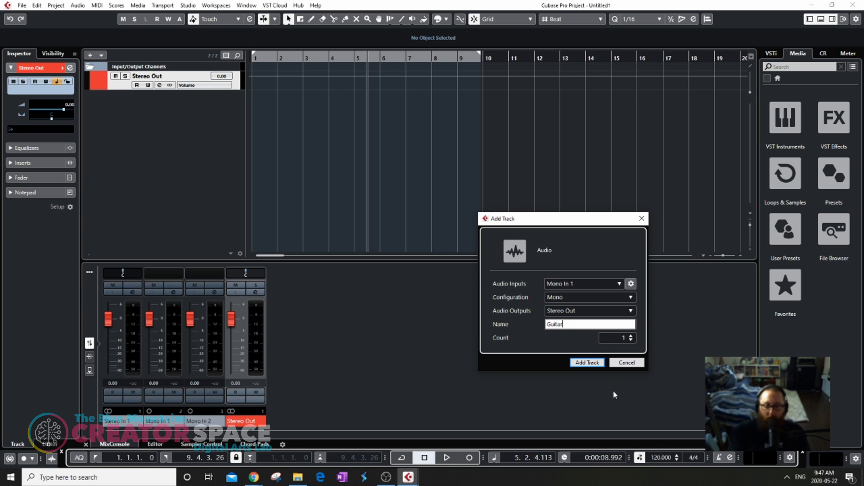
{"action": "left_click", "coordinate": [632, 336]}
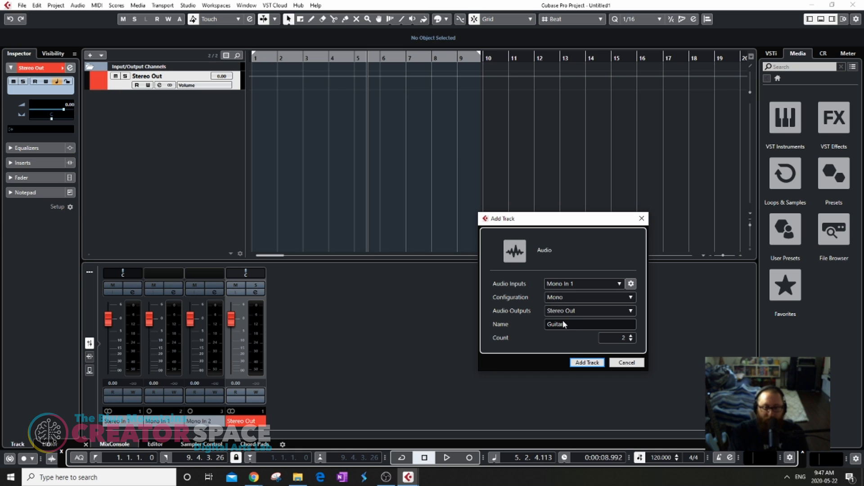
- Choose Stereo Out as the output and Mono as the configuration, and add the Guitar tracks
{"action": "left_click", "coordinate": [631, 311]}
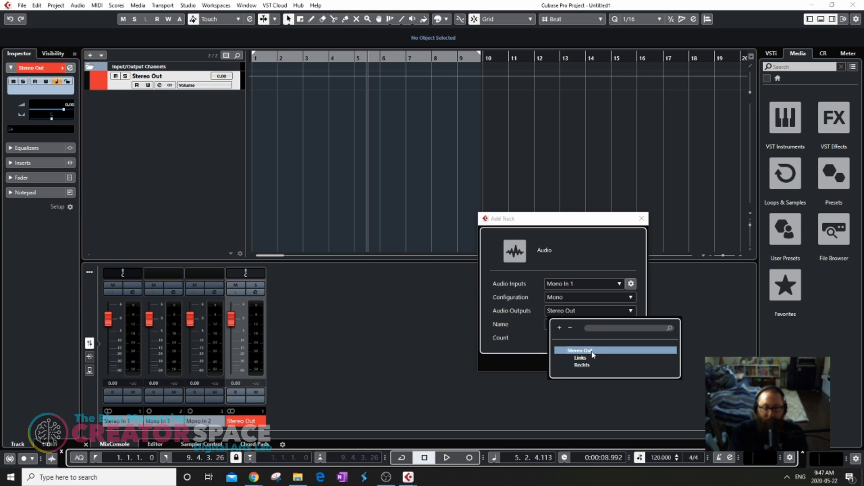
{"action": "left_click", "coordinate": [586, 351]}
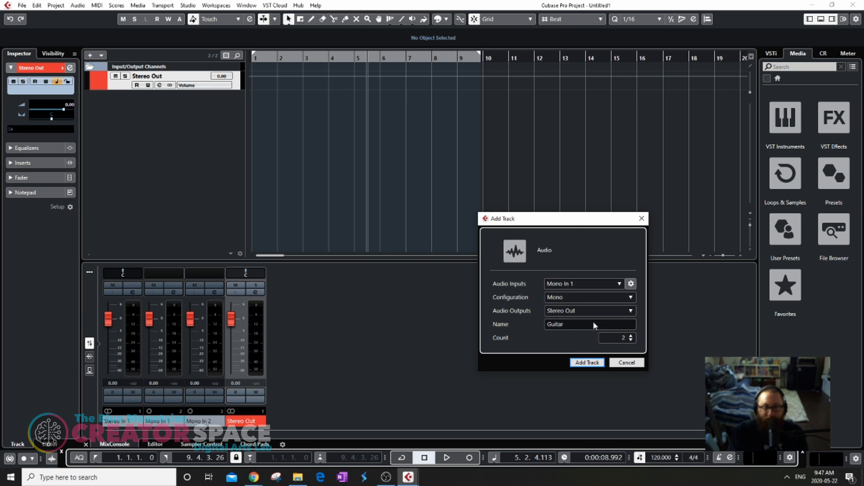
{"action": "left_click", "coordinate": [631, 298]}
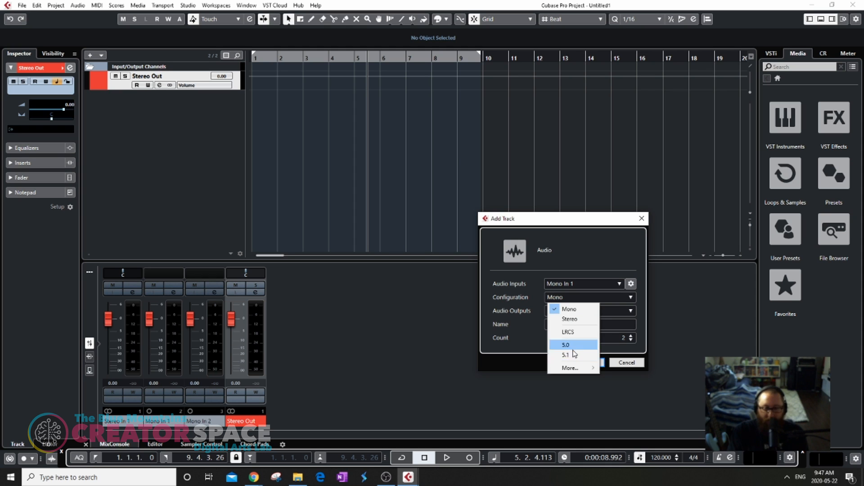
{"action": "mouse_move", "coordinate": [580, 371]}
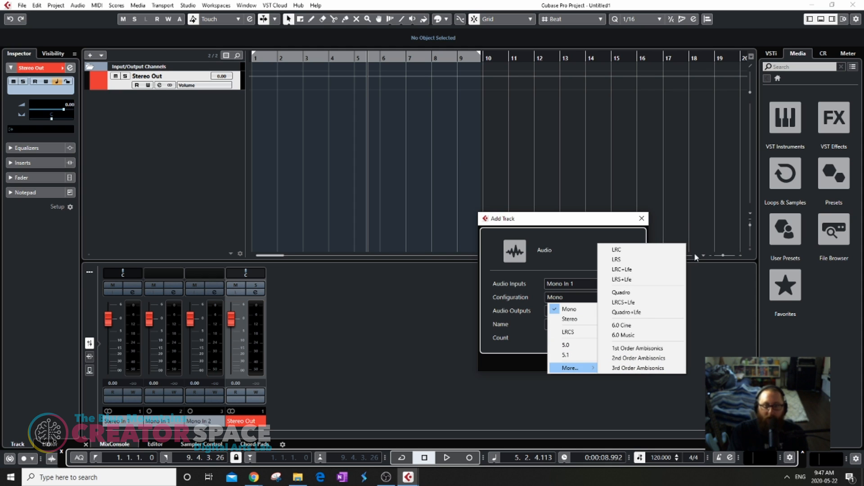
{"action": "left_click", "coordinate": [572, 309]}
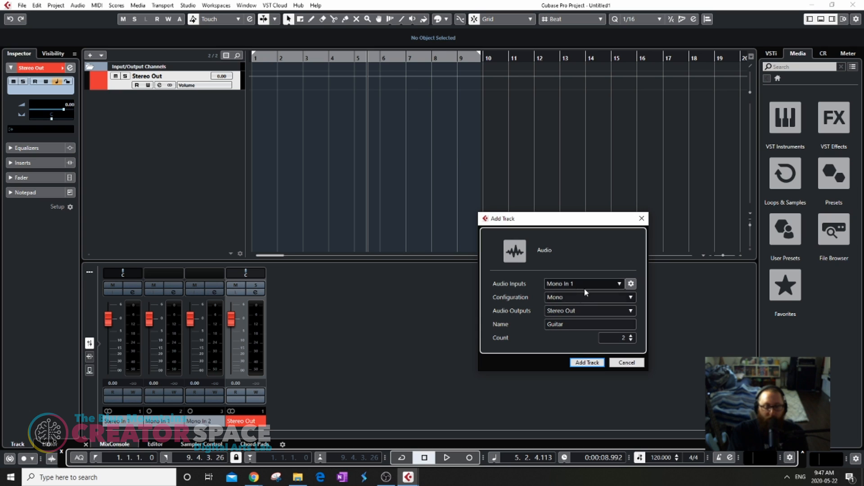
{"action": "left_click", "coordinate": [596, 364]}
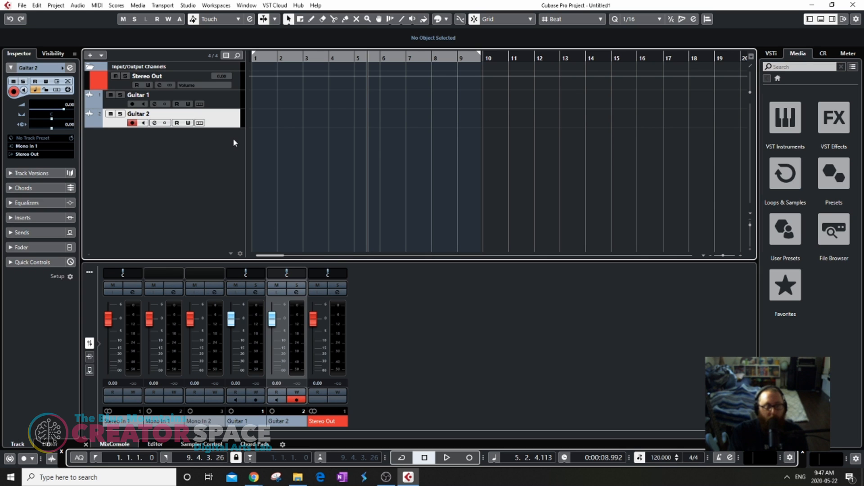
- Add one mono audio track named Vocals, with Mono In 1 as input and Stereo Out as output
{"action": "right_click", "coordinate": [233, 152]}
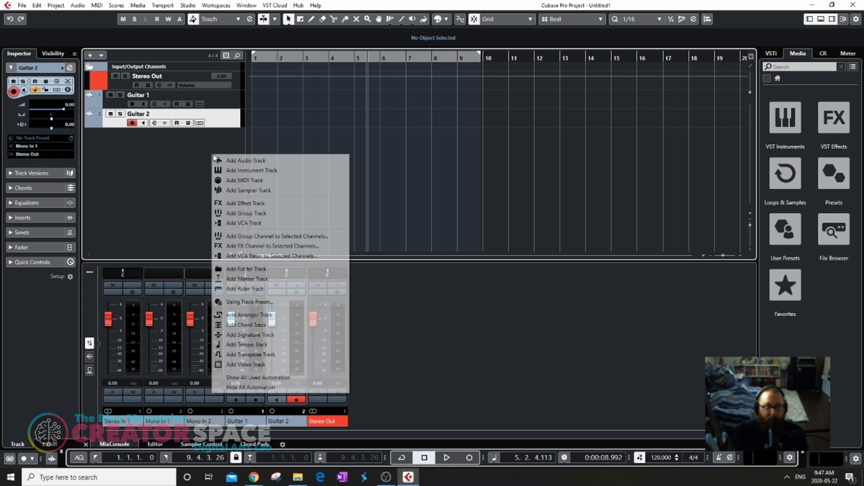
{"action": "left_click", "coordinate": [237, 163]}
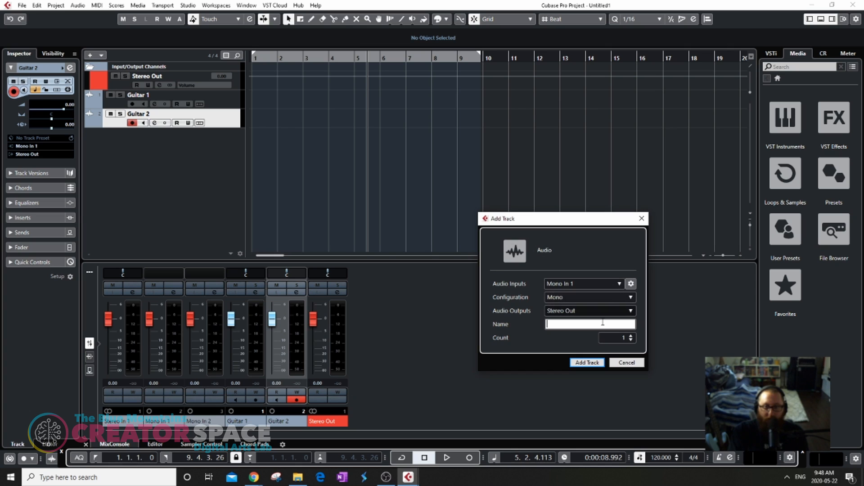
{"action": "type", "text": "Vocals"}
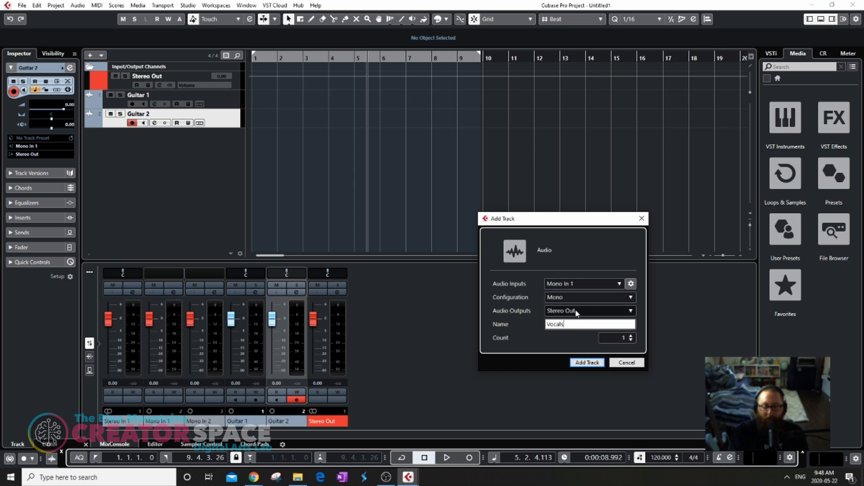
{"action": "left_click", "coordinate": [587, 362]}
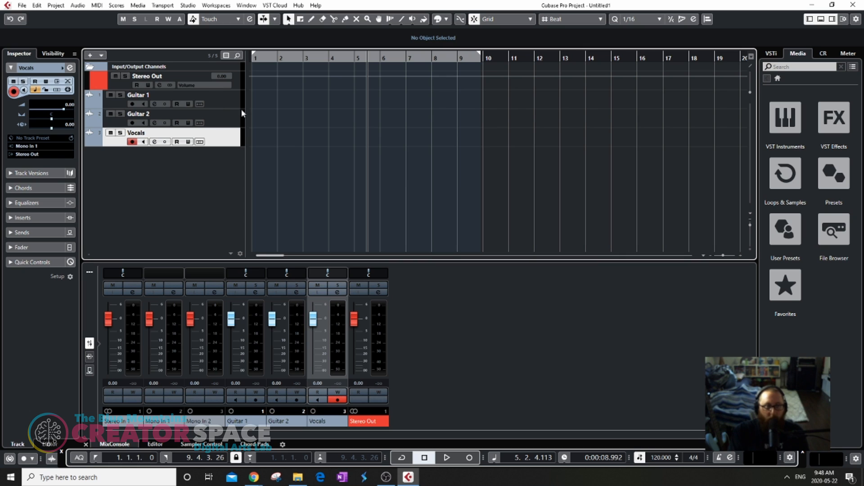
- Select the Guitar and Vocals tracks in turn to compare them with their Inspector settings and mixer channels
{"action": "left_click", "coordinate": [229, 120]}
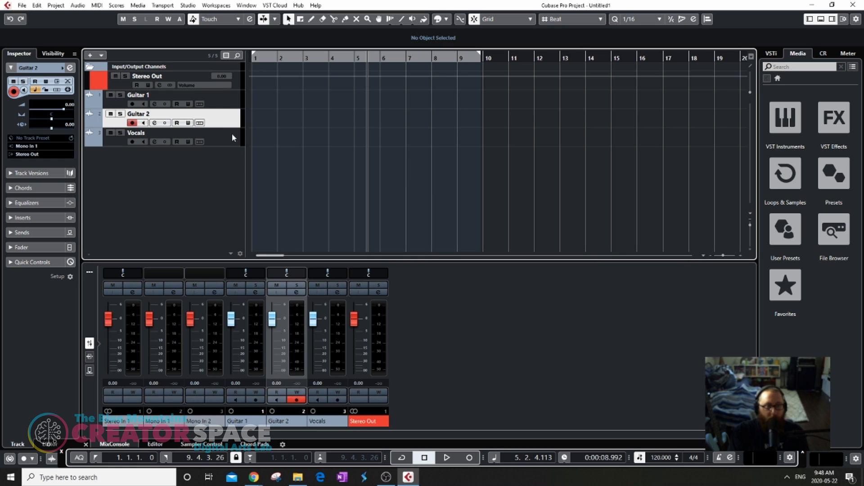
{"action": "left_click", "coordinate": [231, 135]}
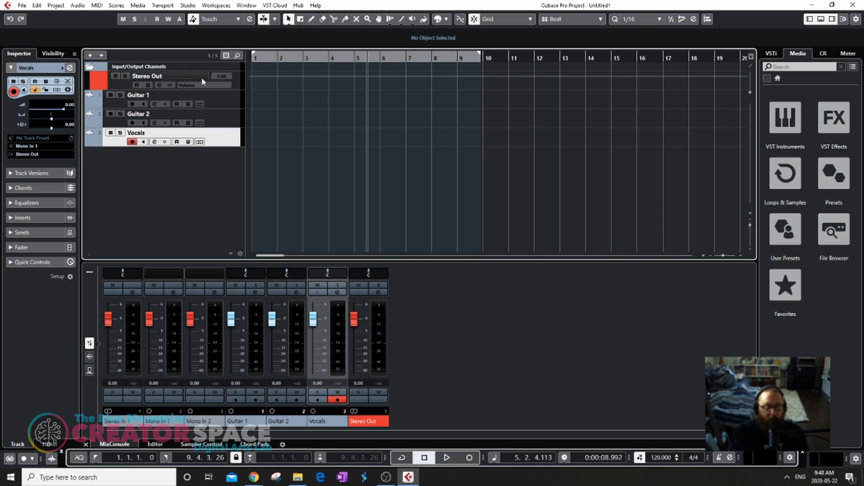
{"action": "left_click", "coordinate": [218, 101]}
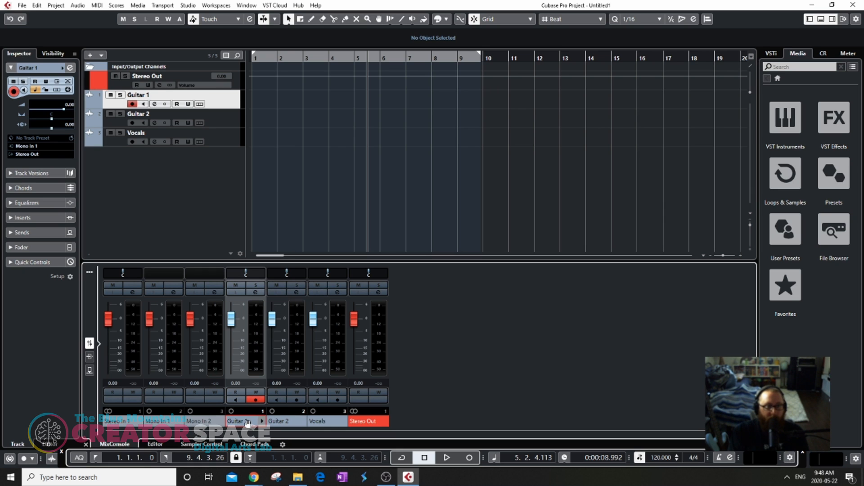
{"action": "left_click", "coordinate": [223, 121]}
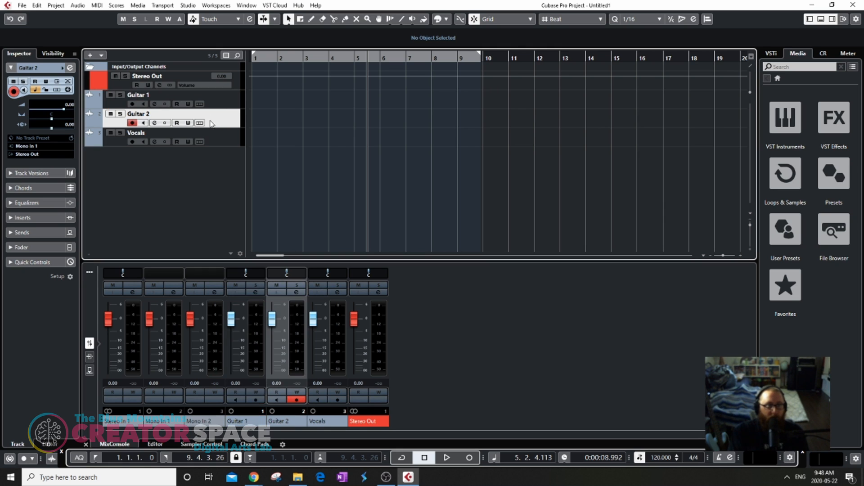
- Enlarge the height of the Vocals track and choose Mono In 1 as its input
{"action": "left_click", "coordinate": [222, 144]}
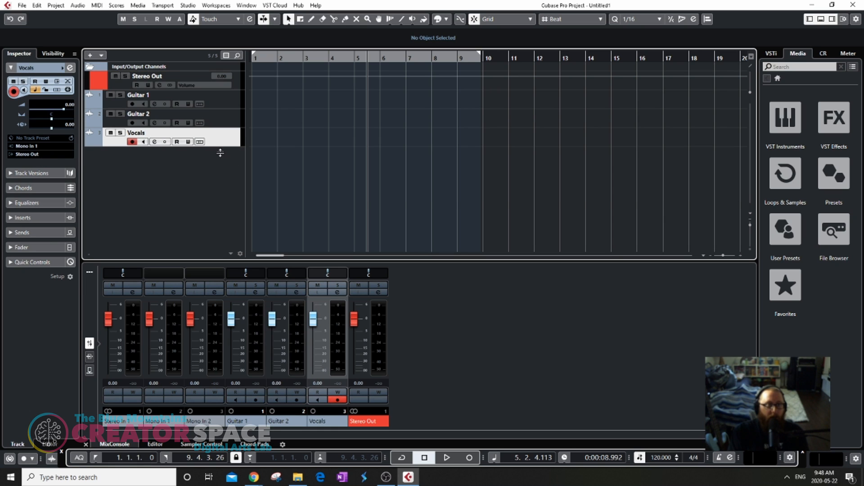
{"action": "left_click_drag", "start_coordinate": [220, 147], "coordinate": [228, 200]}
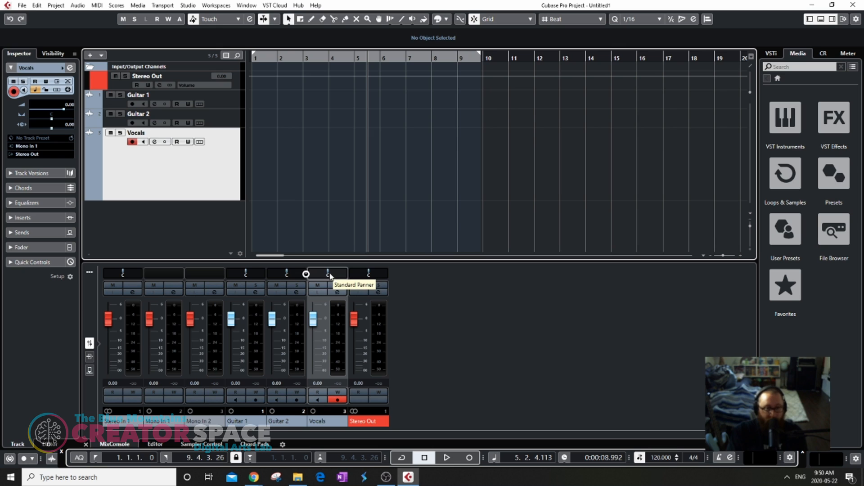
{"action": "left_click", "coordinate": [27, 146]}
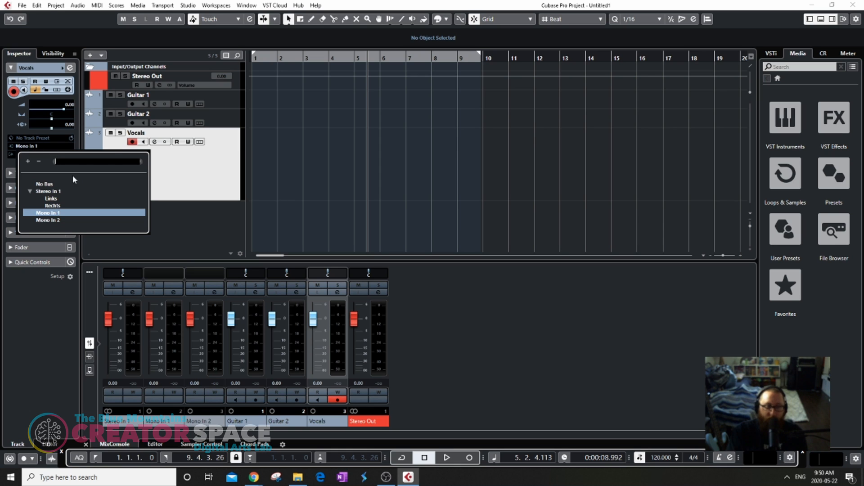
{"action": "left_click", "coordinate": [55, 213]}
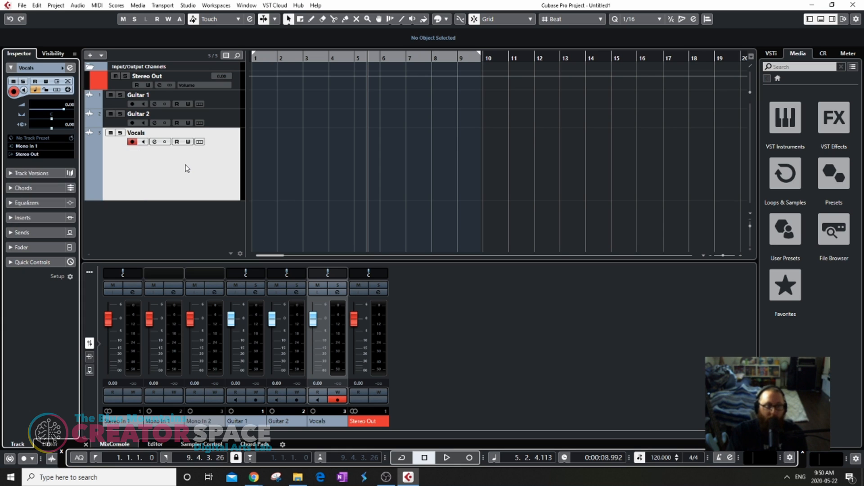
- Set the input routing of the Guitar 1 track to Mono In 2
{"action": "left_click", "coordinate": [227, 101]}
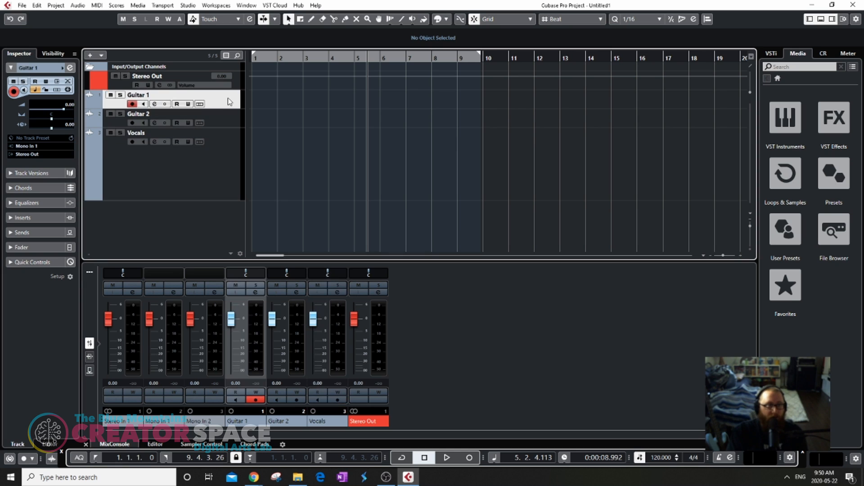
{"action": "left_click", "coordinate": [39, 146]}
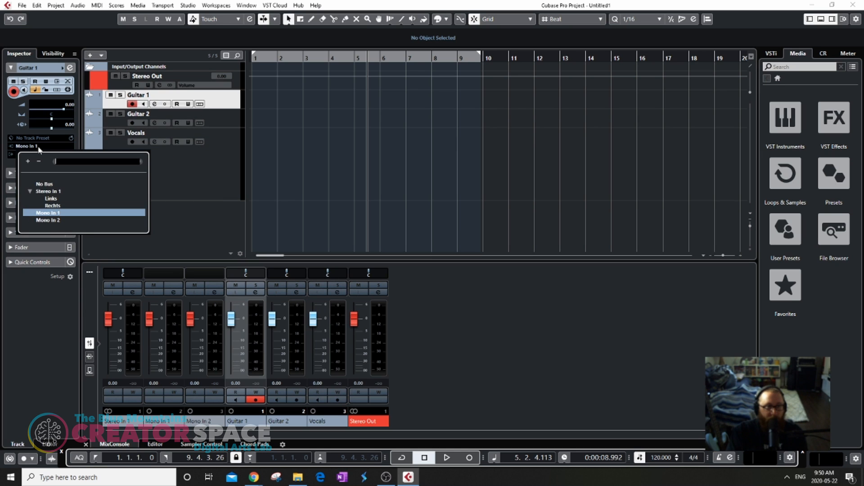
{"action": "left_click", "coordinate": [53, 221]}
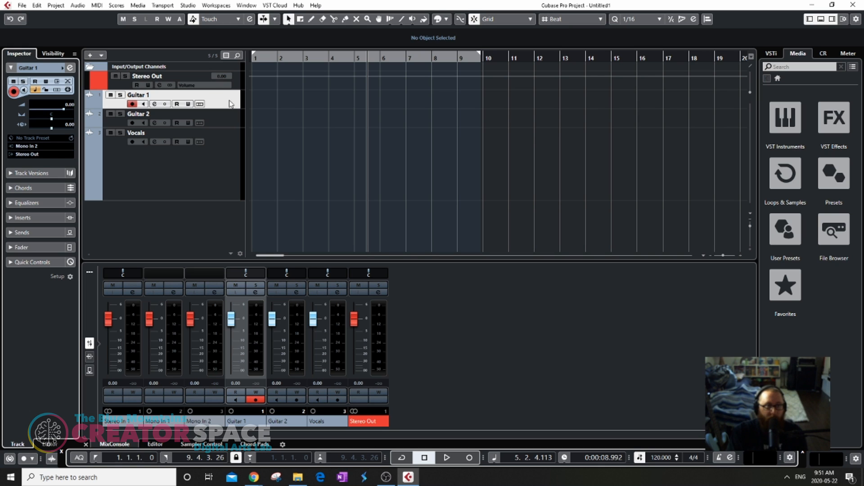
{"action": "left_click", "coordinate": [223, 104]}
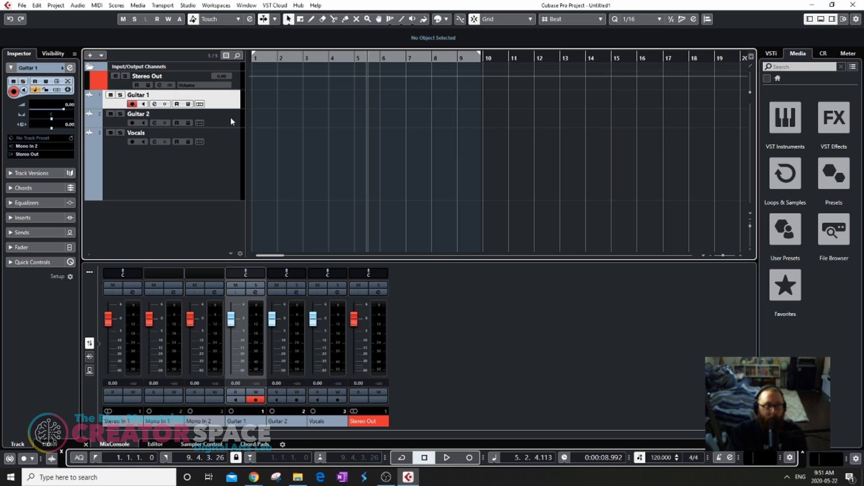
- Choose Mono In 1 as the input routing of the Guitar 2 track
{"action": "left_click", "coordinate": [231, 117]}
{"action": "left_click", "coordinate": [36, 147]}
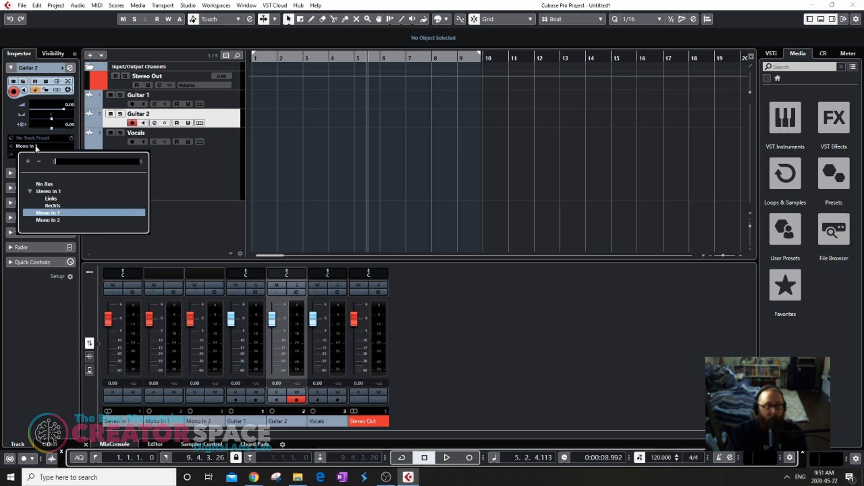
{"action": "left_click", "coordinate": [51, 212]}
- Set the input routing of the Guitar 1 track to Mono In 1 and turn off its record enable
{"action": "left_click", "coordinate": [201, 94]}
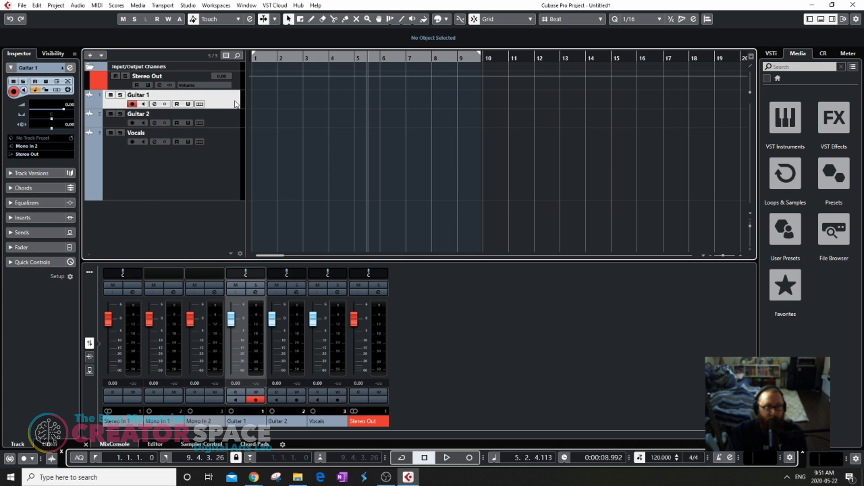
{"action": "left_click", "coordinate": [37, 150]}
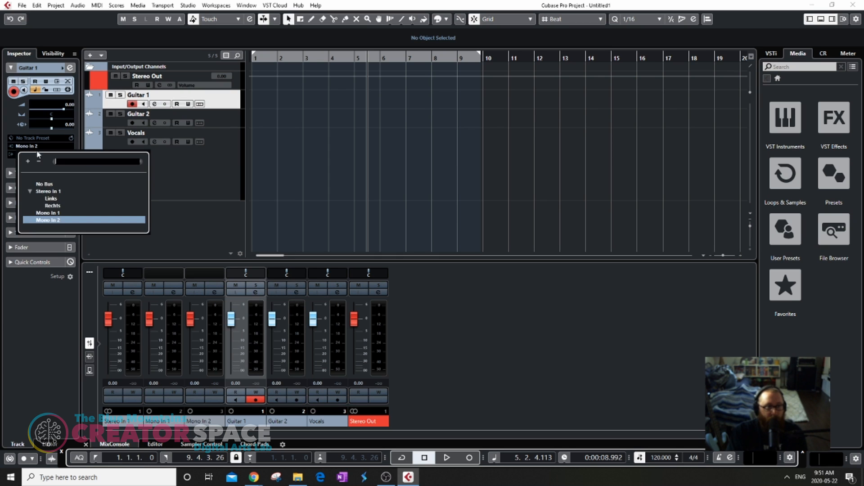
{"action": "left_click", "coordinate": [54, 214]}
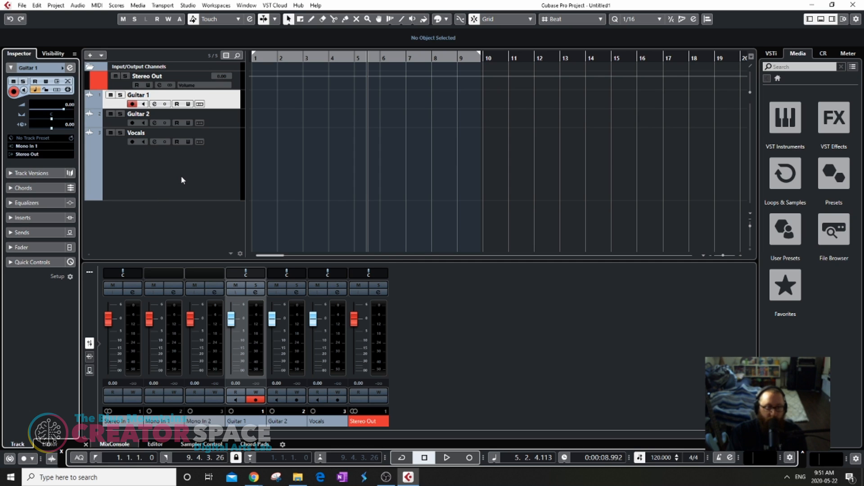
{"action": "left_click", "coordinate": [131, 106]}
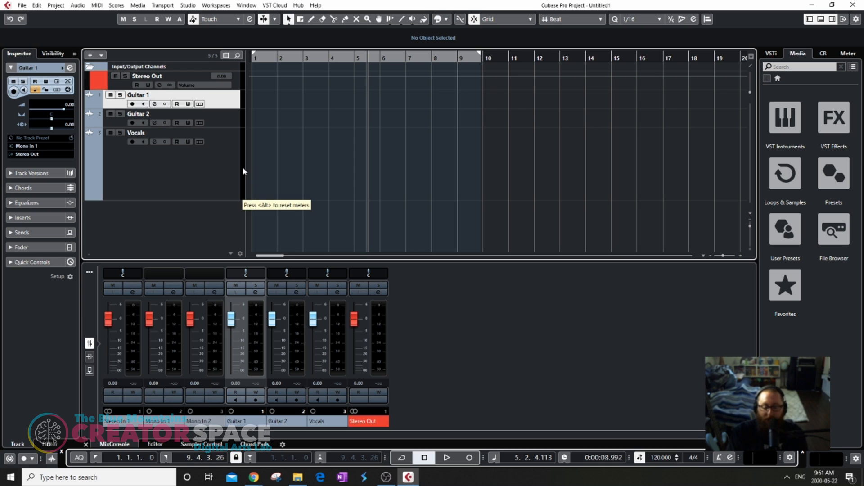
- With the Vocals track selected, return the project cursor to the start of bar 1 and toggle the track's record enable
{"action": "left_click", "coordinate": [161, 170]}
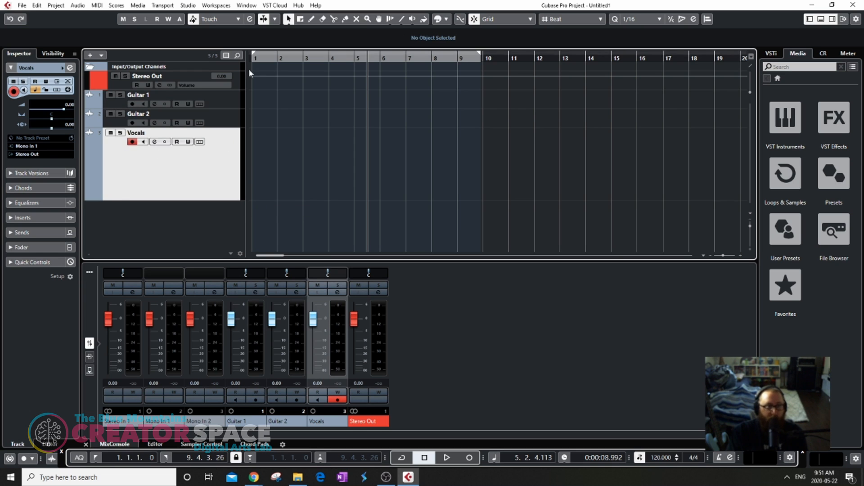
{"action": "left_click_drag", "start_coordinate": [367, 61], "coordinate": [233, 60]}
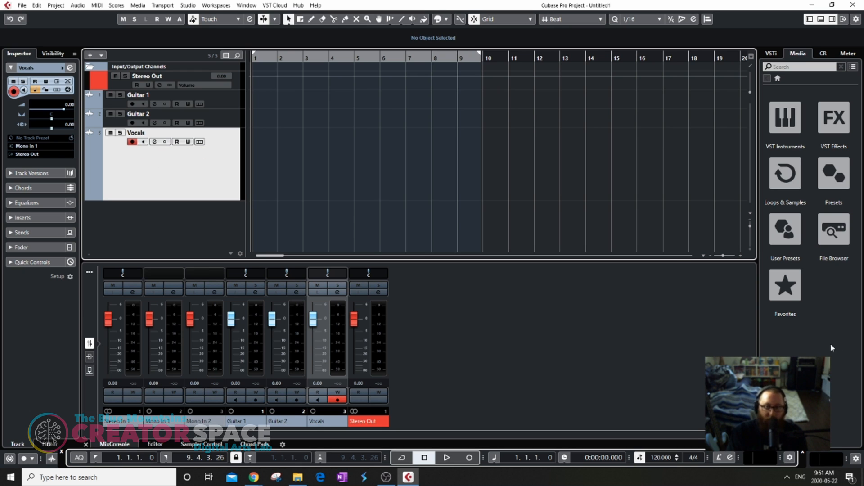
{"action": "left_click", "coordinate": [132, 142]}
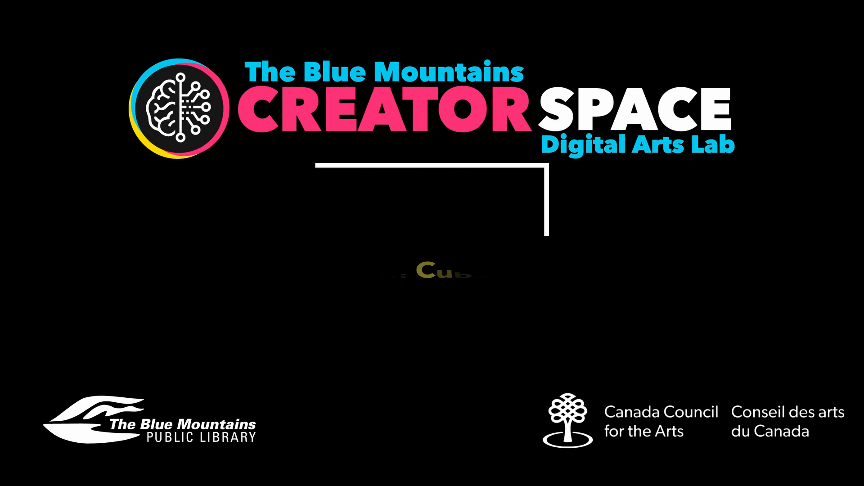